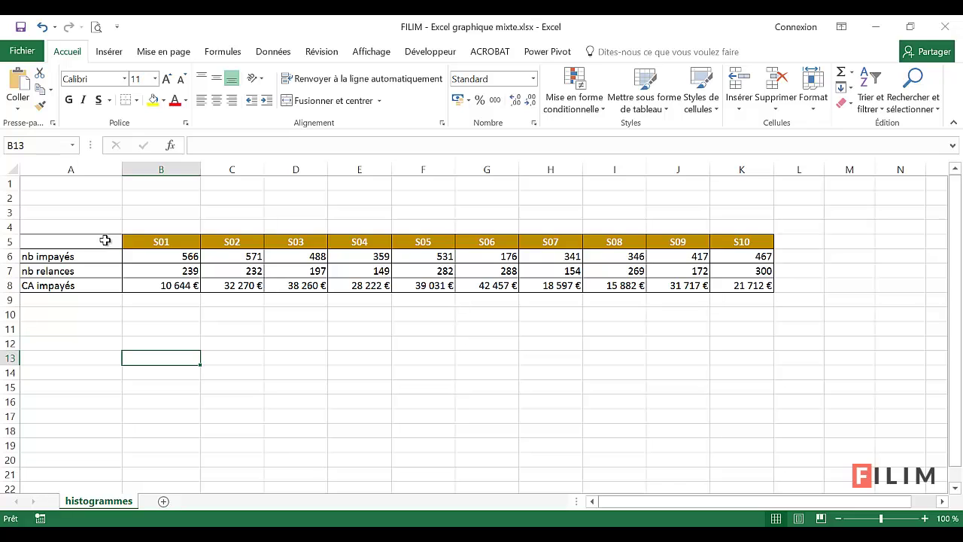
Examine the weekly table from S01 to S10, comparing the rows for nb impayés, nb relances and CA impayés.
left_click_drag(106, 240, 343, 294)
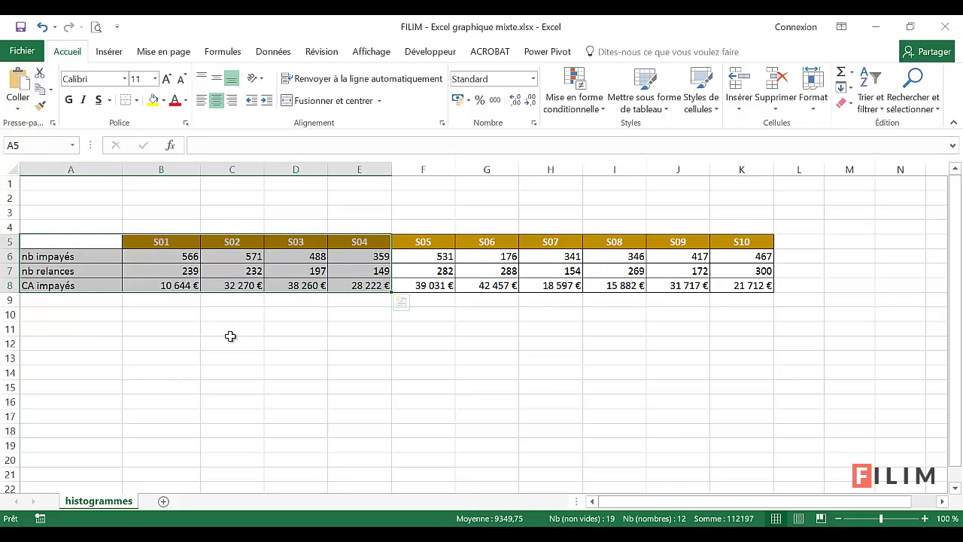
left_click(79, 353)
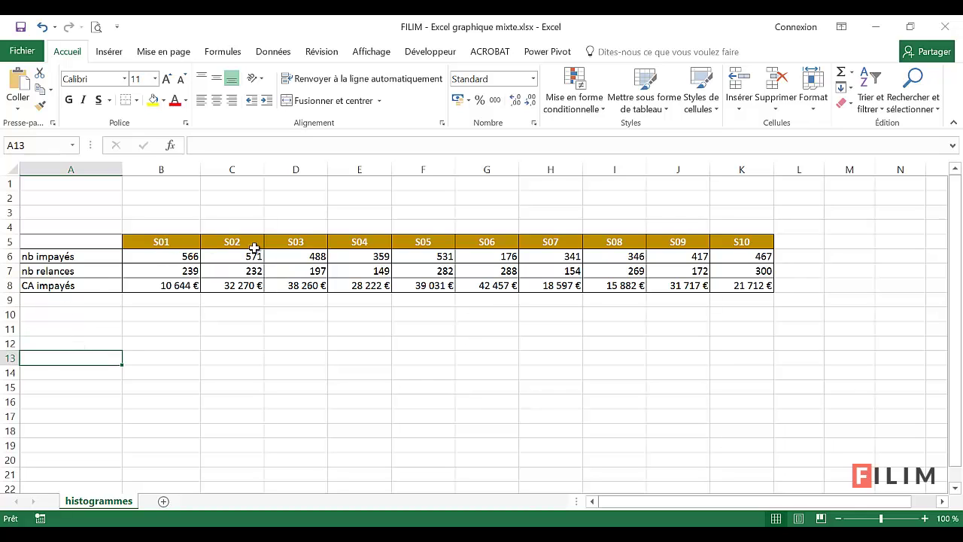
left_click(750, 239)
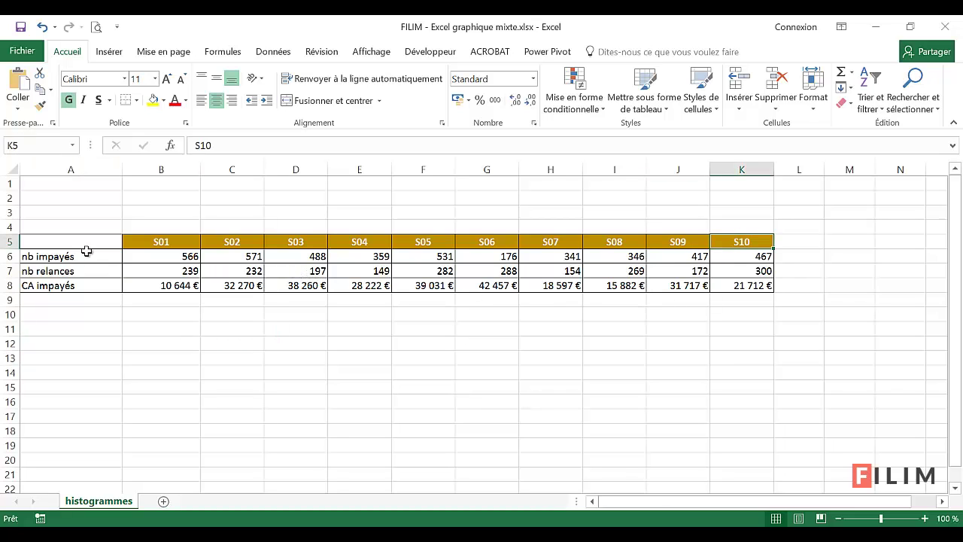
left_click(8, 256)
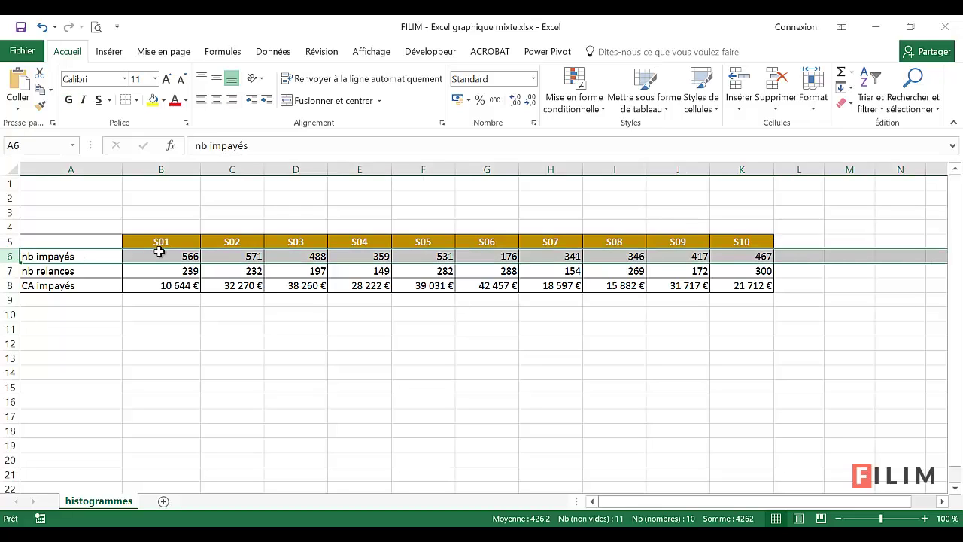
left_click(9, 271)
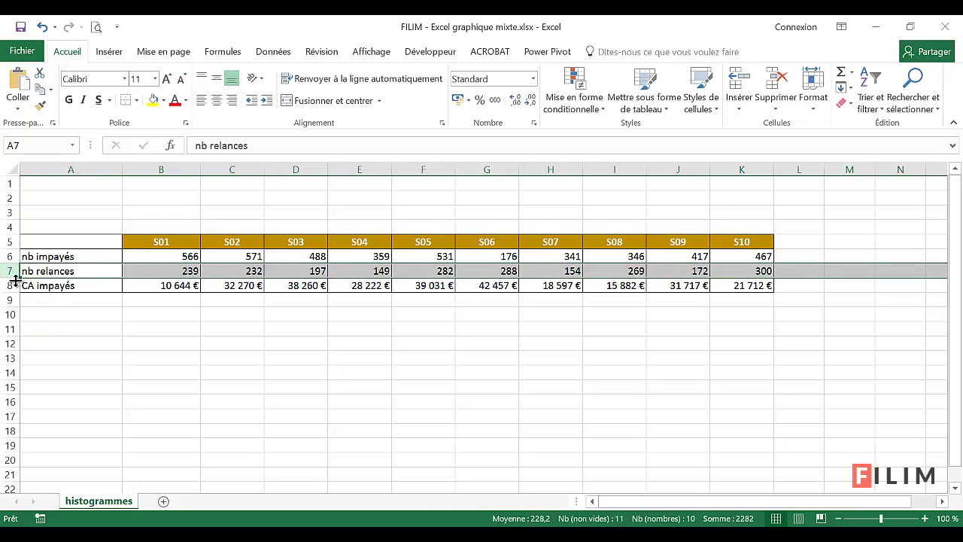
left_click(150, 284)
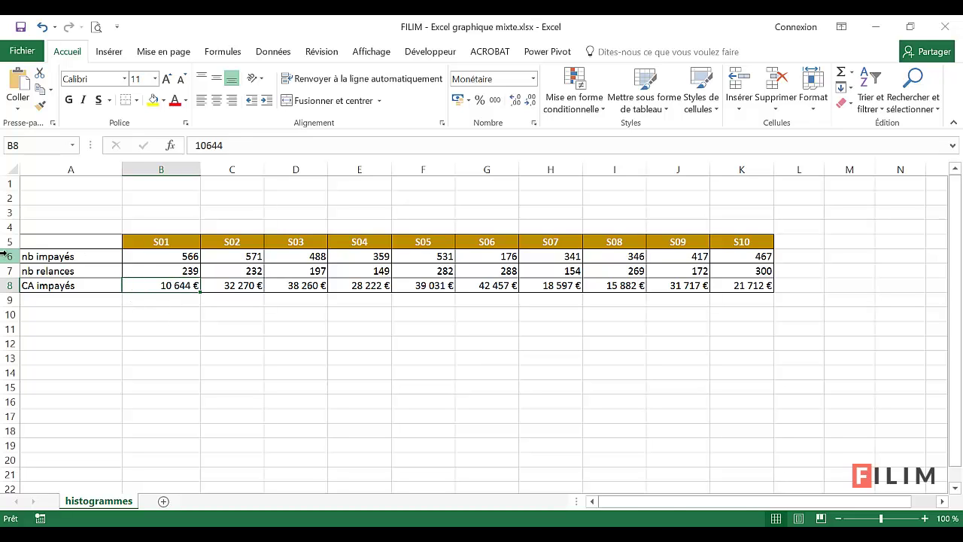
left_click_drag(5, 254, 9, 265)
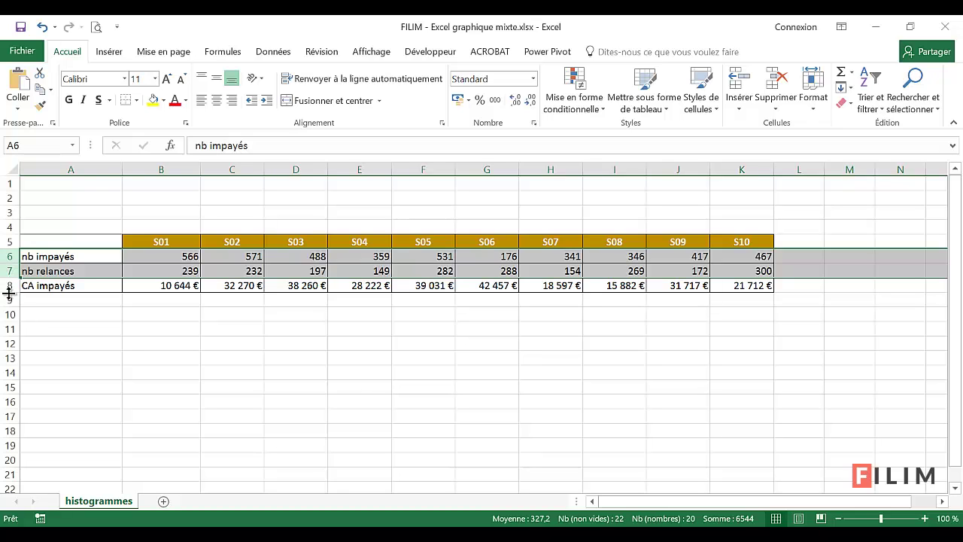
left_click(9, 287)
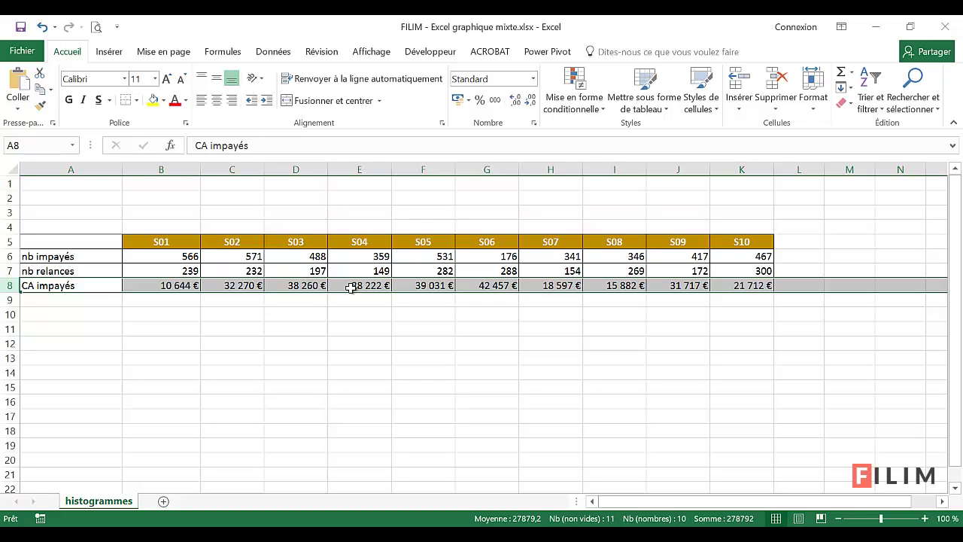
left_click(338, 365)
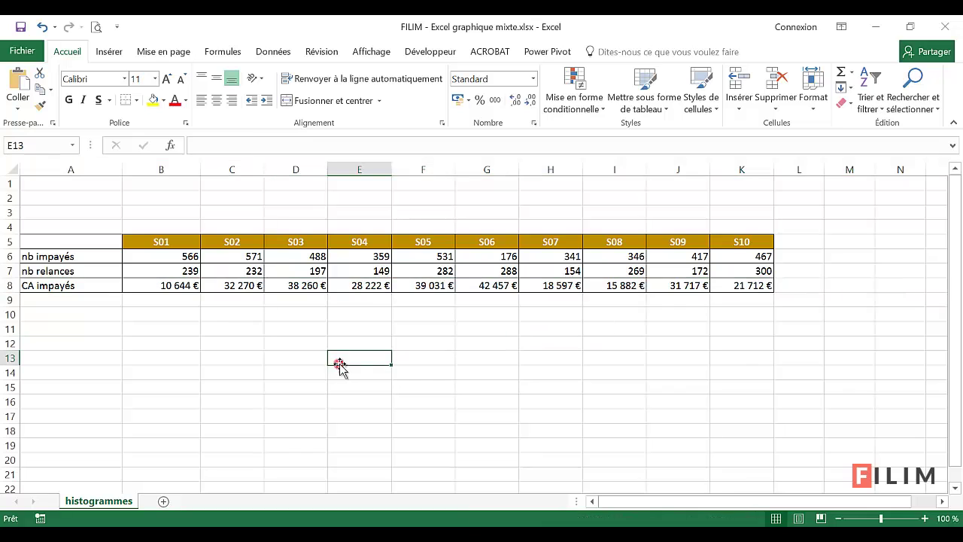
Insert a basic 2D line chart from the weekly unpaid-invoices table.
left_click(321, 284)
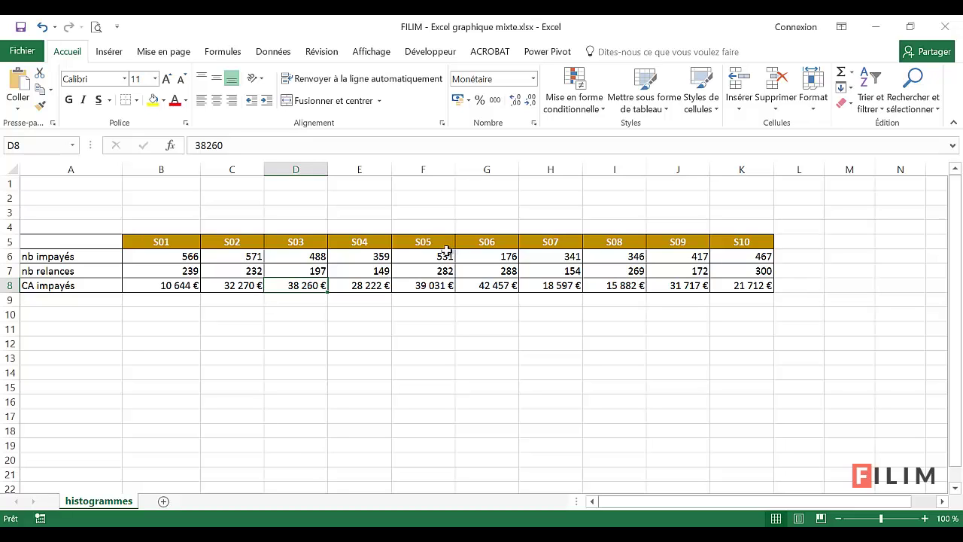
left_click(110, 53)
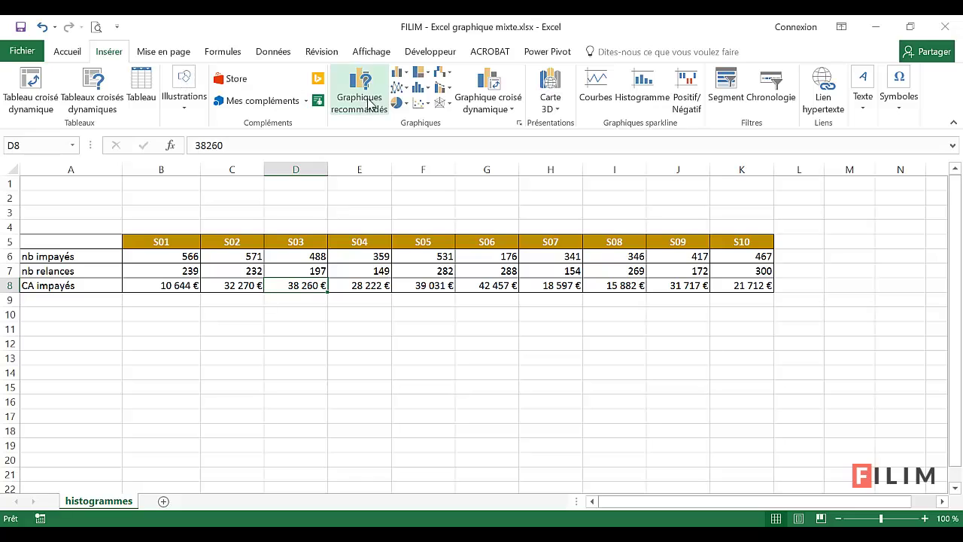
left_click(399, 87)
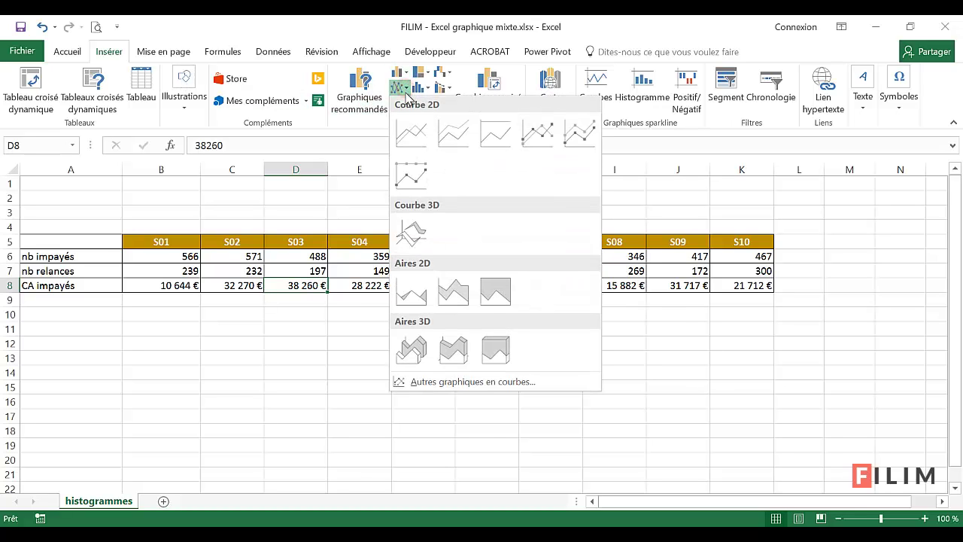
left_click(413, 134)
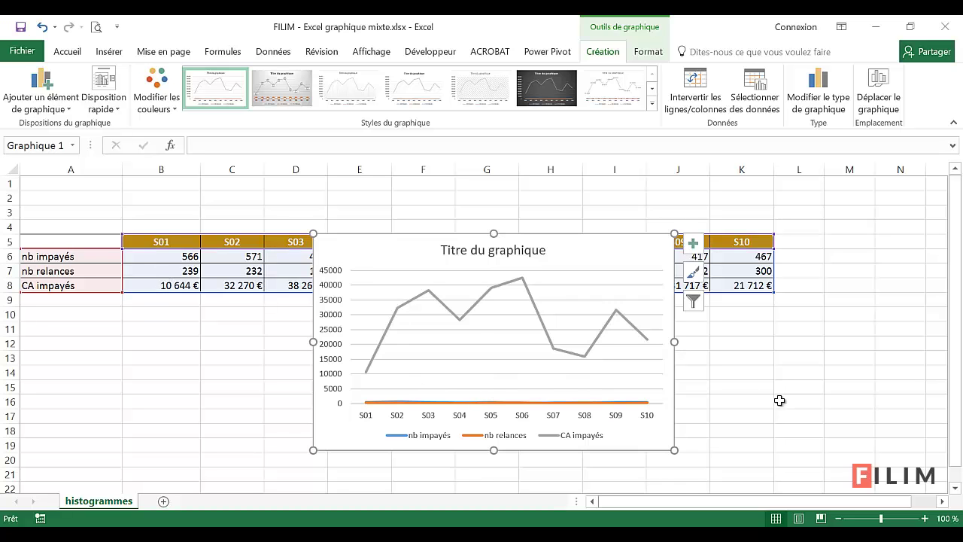
Move the line chart just below the table, starting in column A, and widen it to about column J.
scroll(749, 395, "down", 1)
left_click_drag(602, 202, 315, 268)
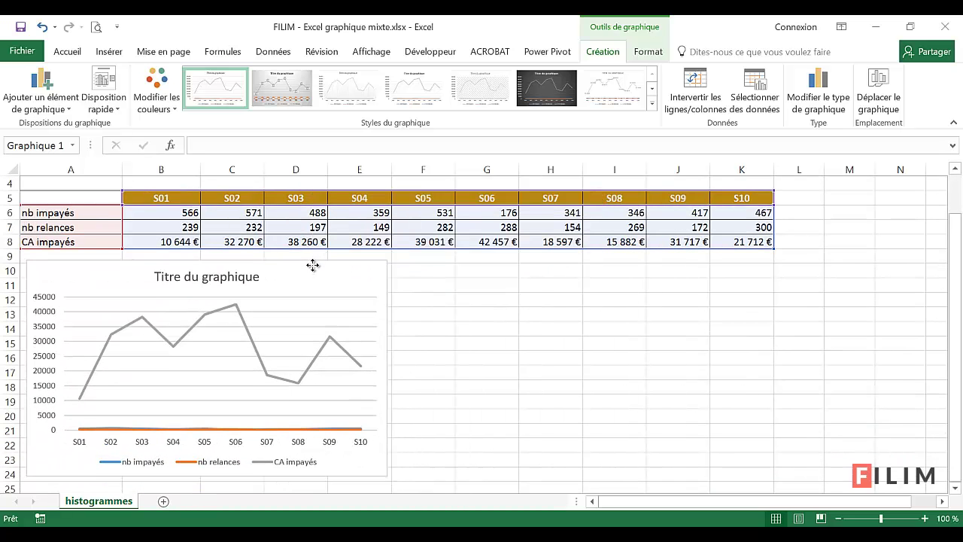
left_click_drag(389, 474, 659, 329)
scroll(415, 415, "up", 3)
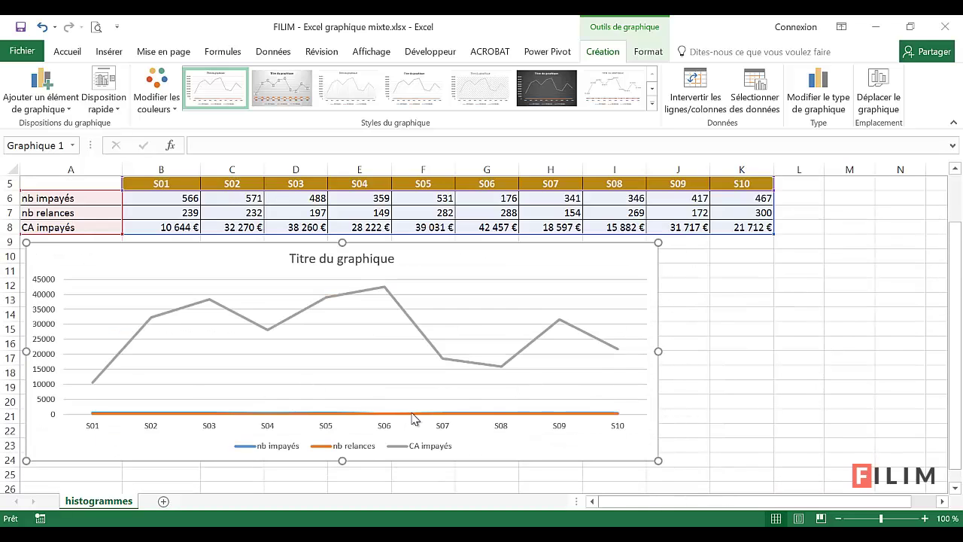
Replace the chart title with "synthèse des impayés".
left_click(339, 260)
double_click(339, 260)
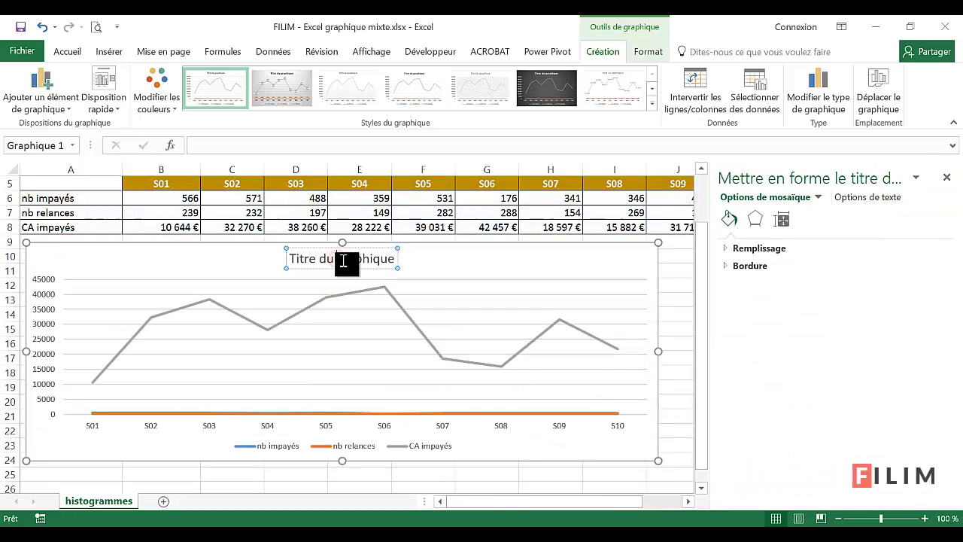
triple_click(345, 260)
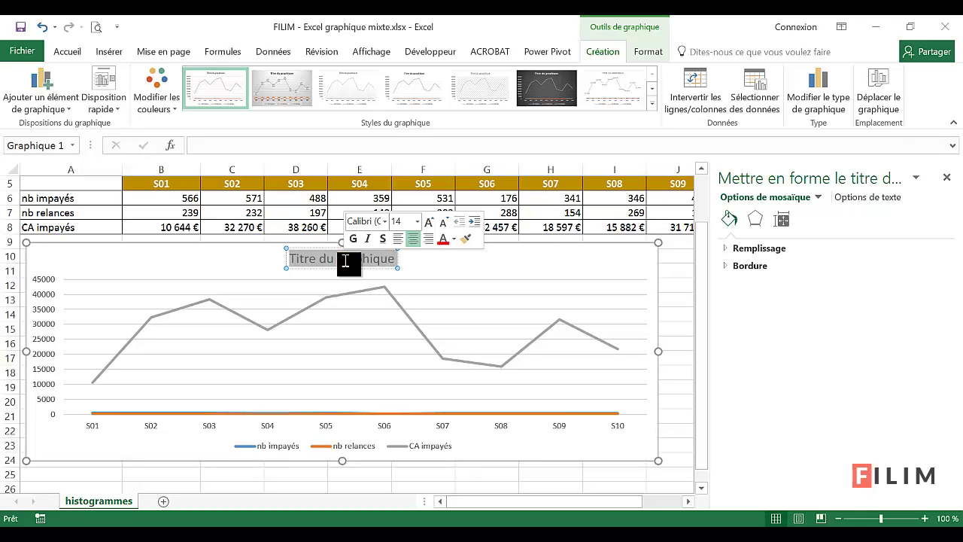
type("synthèse des")
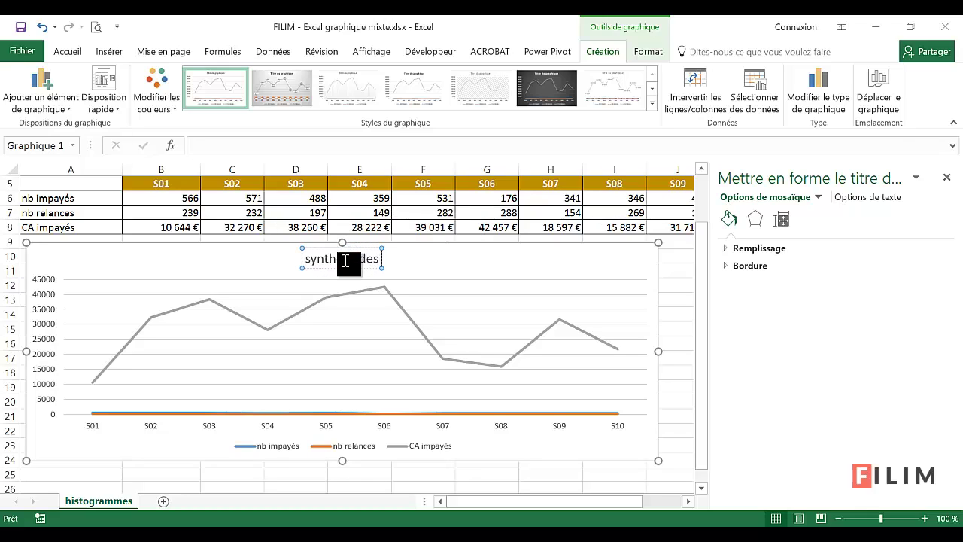
type(" impay")
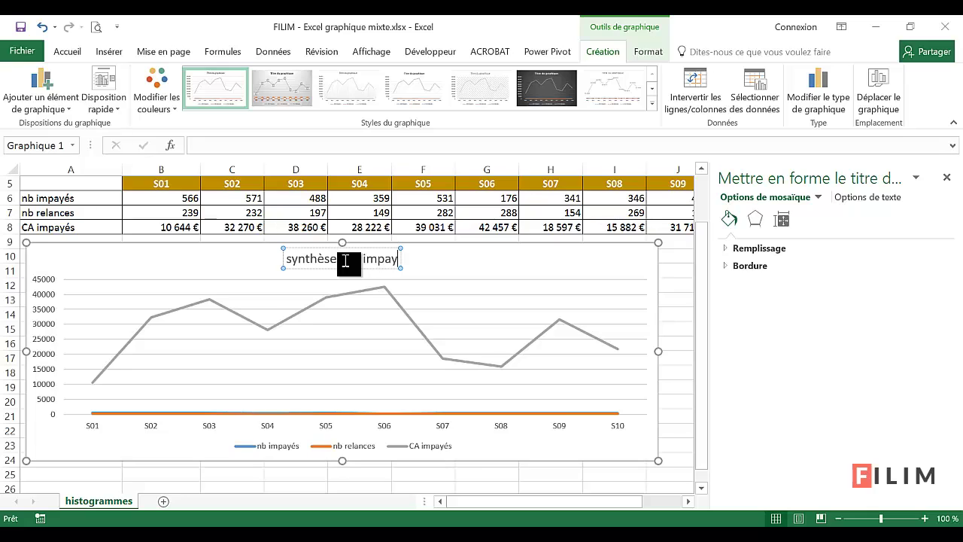
type("és")
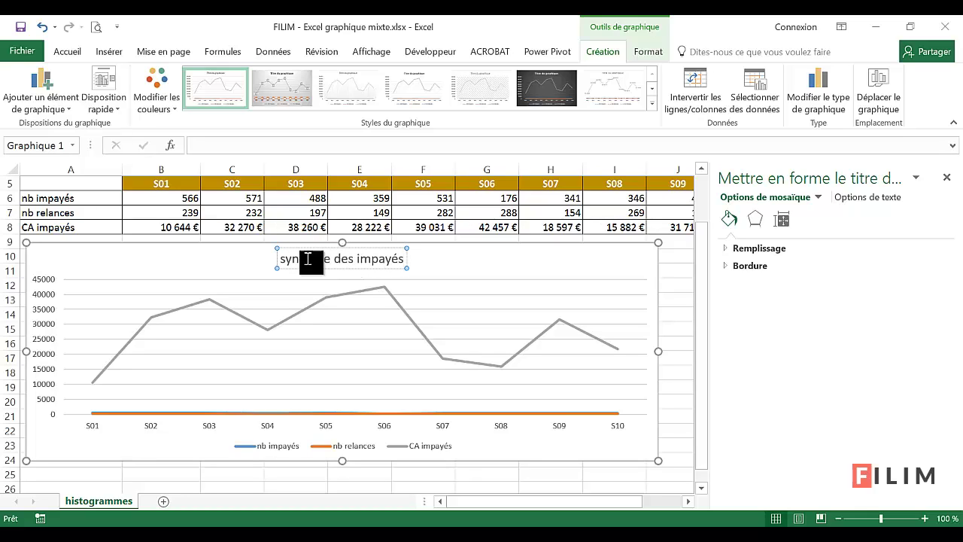
Plot the whole CA impayés series on the secondary axis, widening the series formatting pane.
left_click(294, 315)
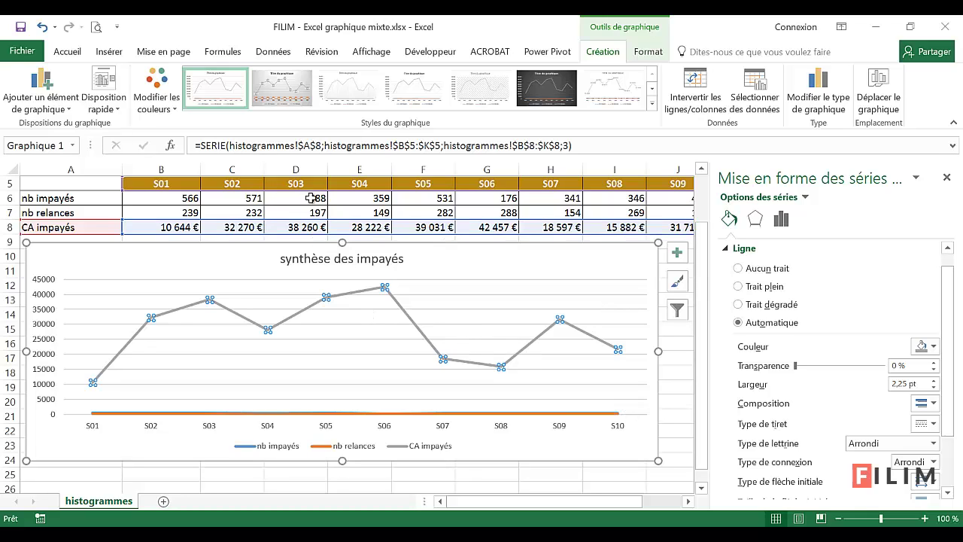
left_click(311, 308)
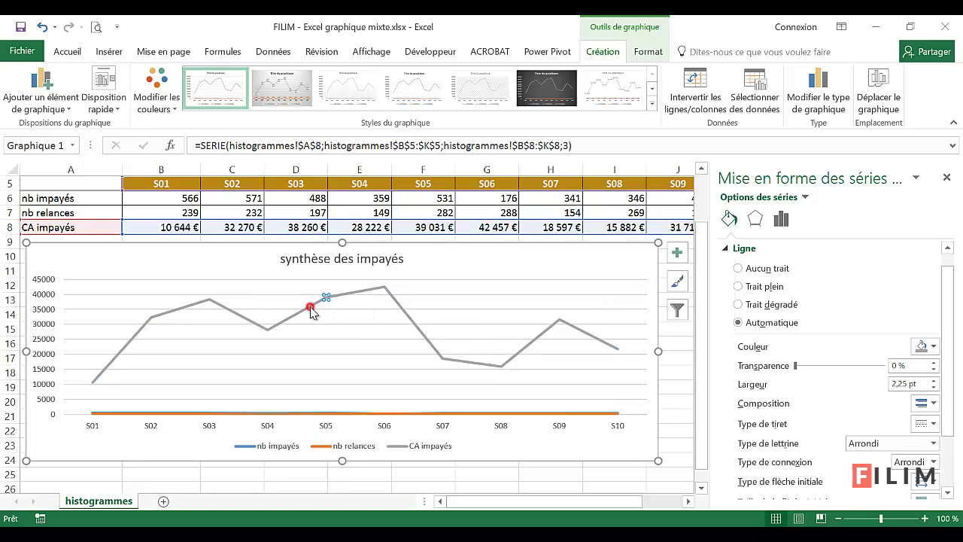
left_click(267, 262)
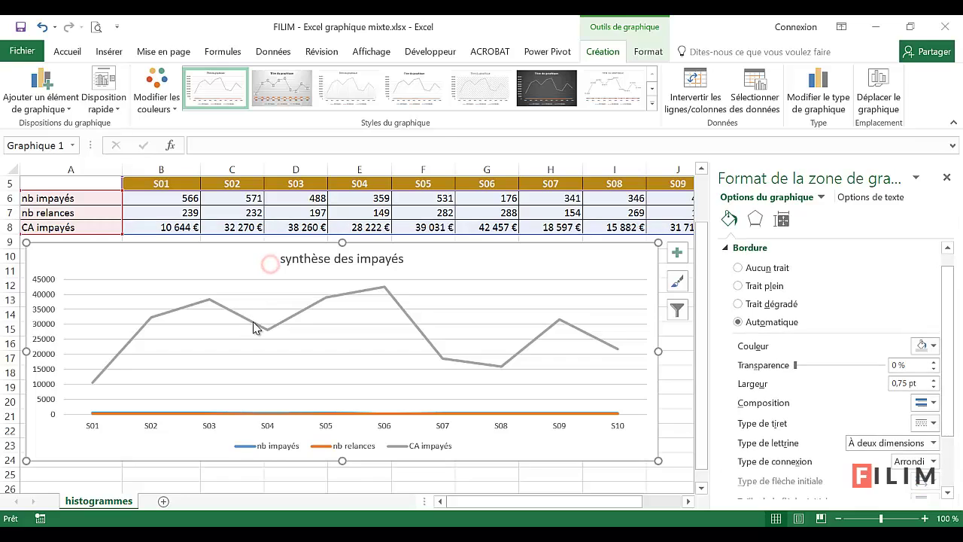
left_click(252, 322)
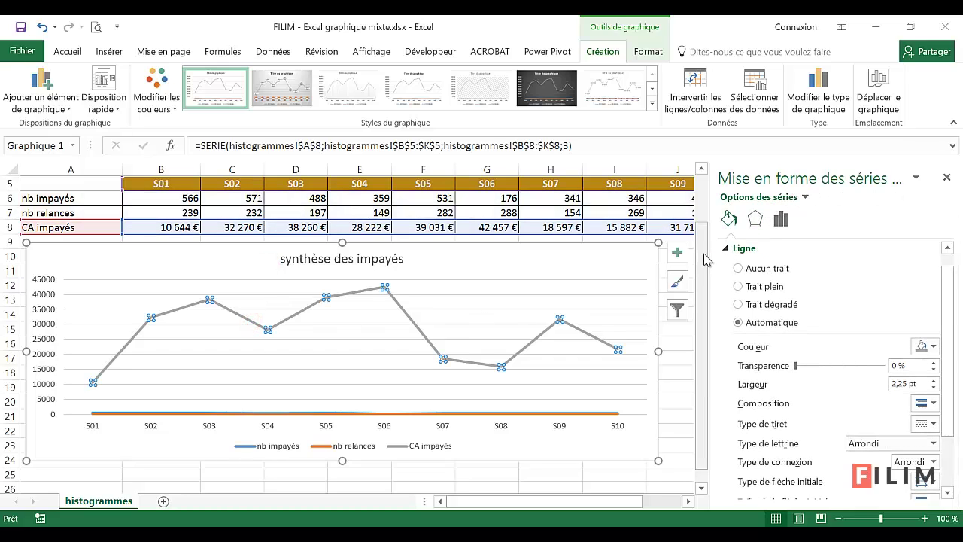
left_click_drag(709, 254, 658, 254)
left_click(729, 220)
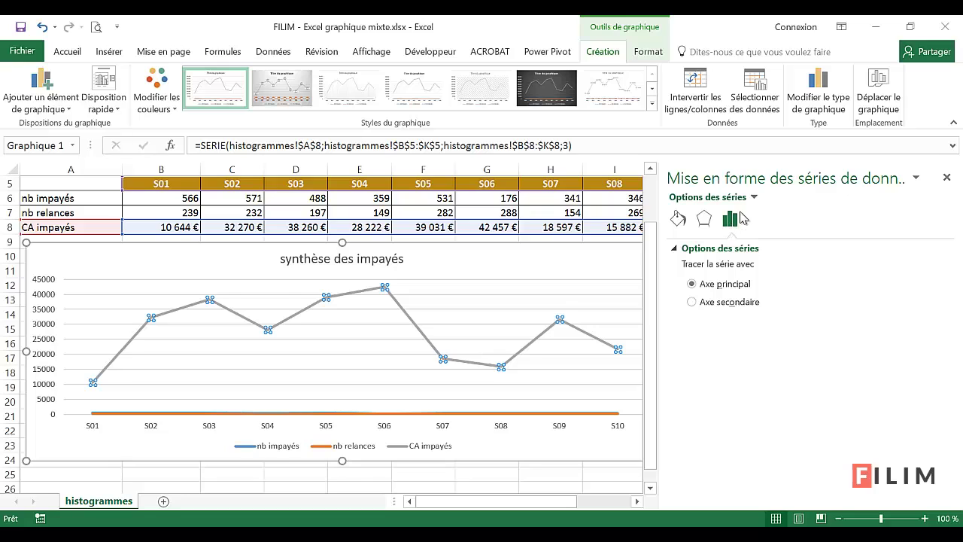
left_click(694, 302)
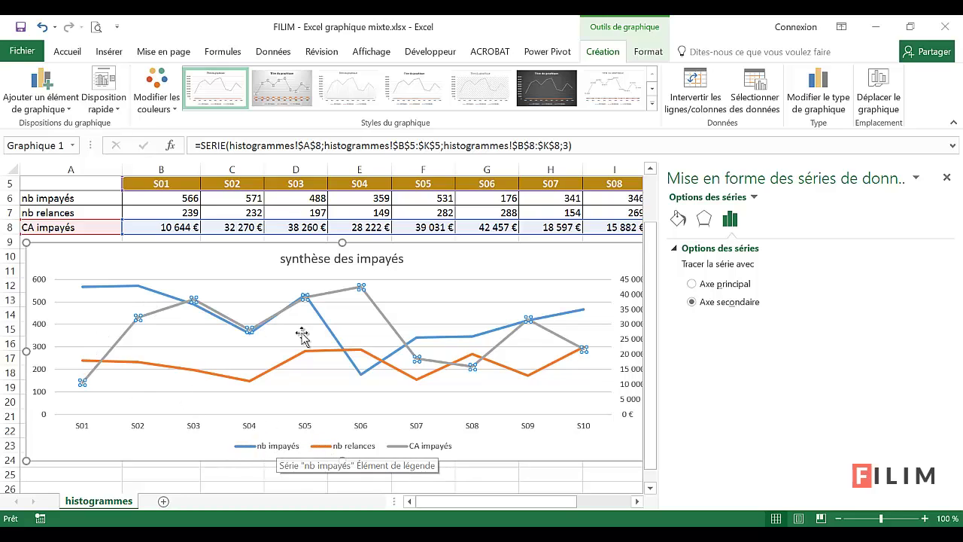
Change the CA impayés series to a clustered column (Histogramme groupé), keeping nb impayés and nb relances as lines.
mouse_move(318, 301)
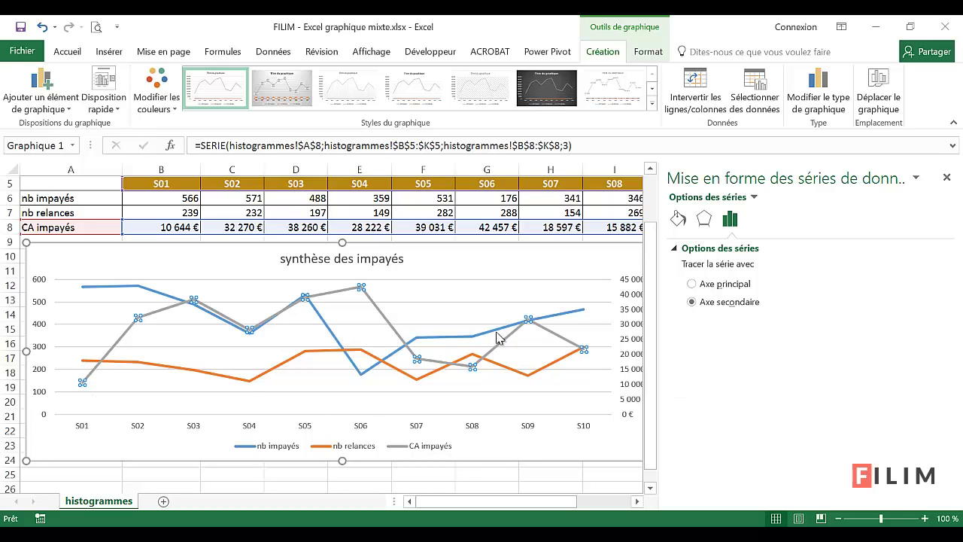
mouse_move(508, 342)
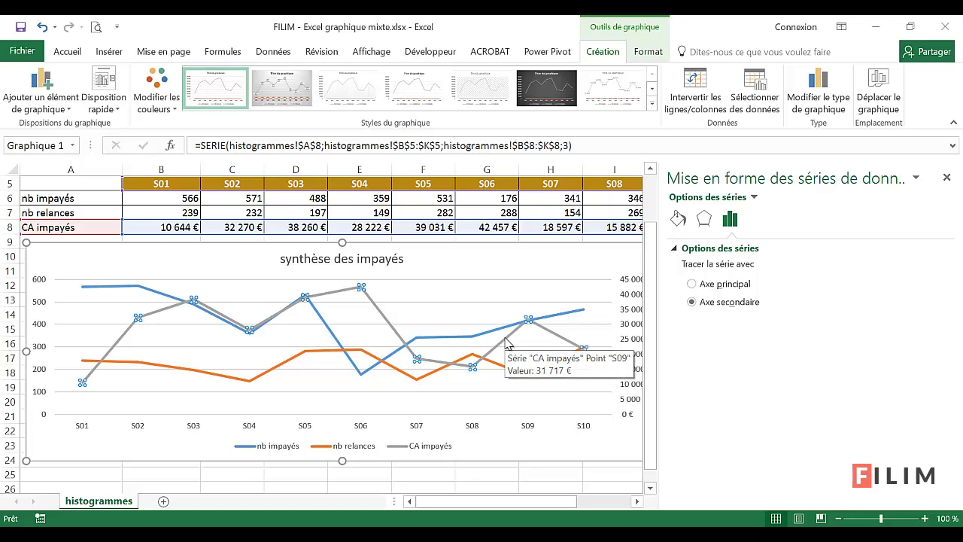
right_click(505, 338)
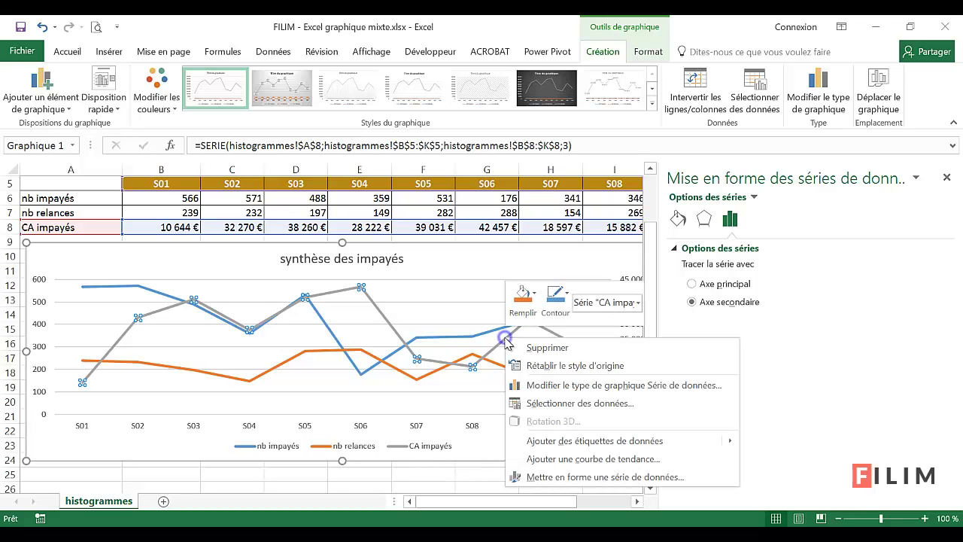
left_click(551, 387)
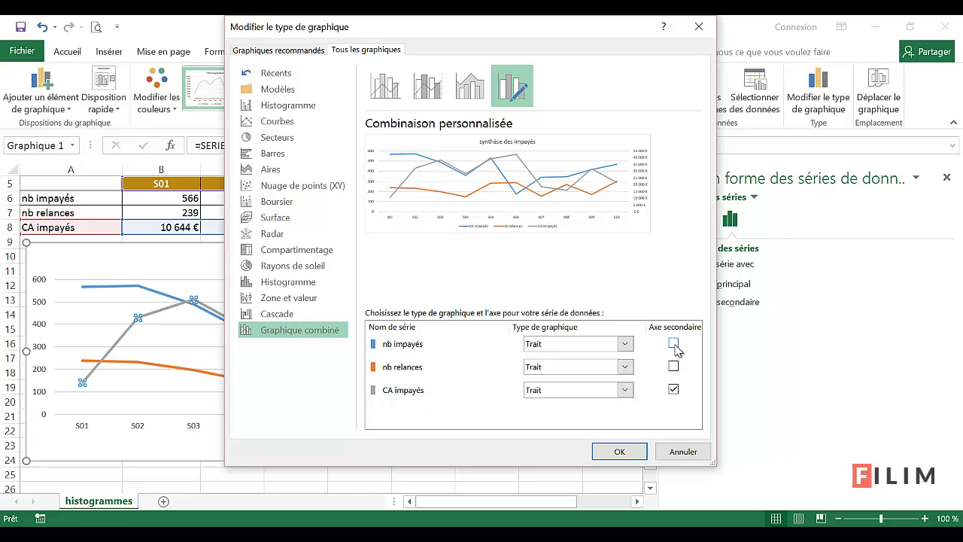
left_click(625, 390)
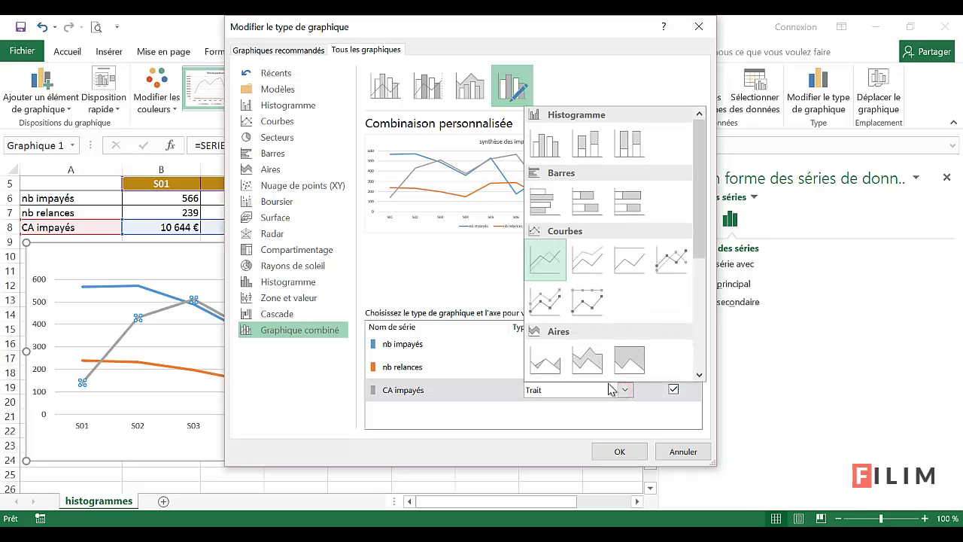
left_click(545, 146)
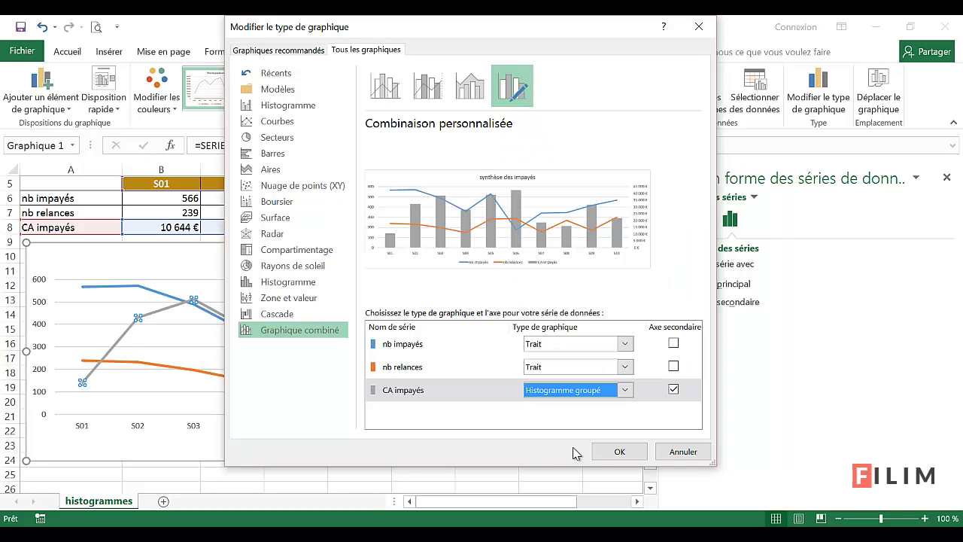
left_click(617, 452)
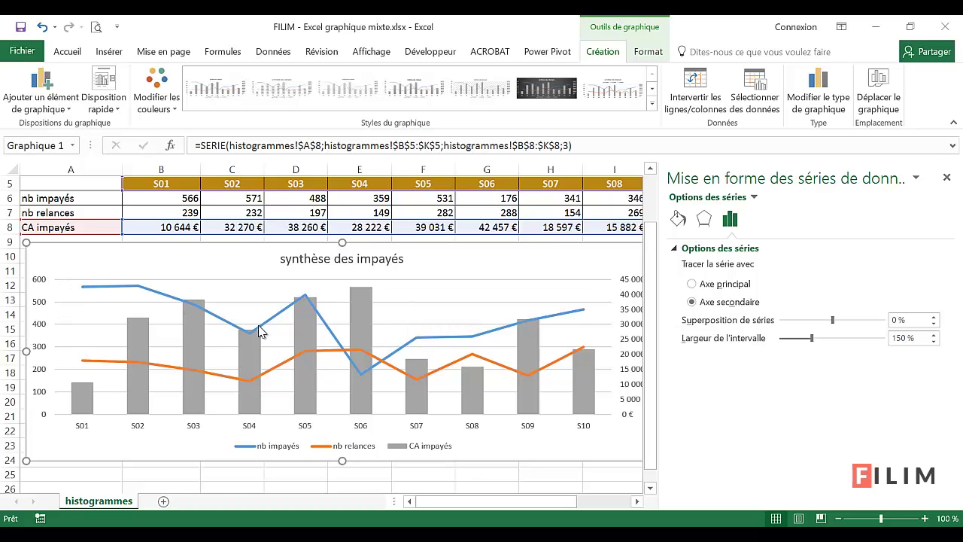
Set the maximum bound of the primary vertical axis to 1000.
left_click(44, 285)
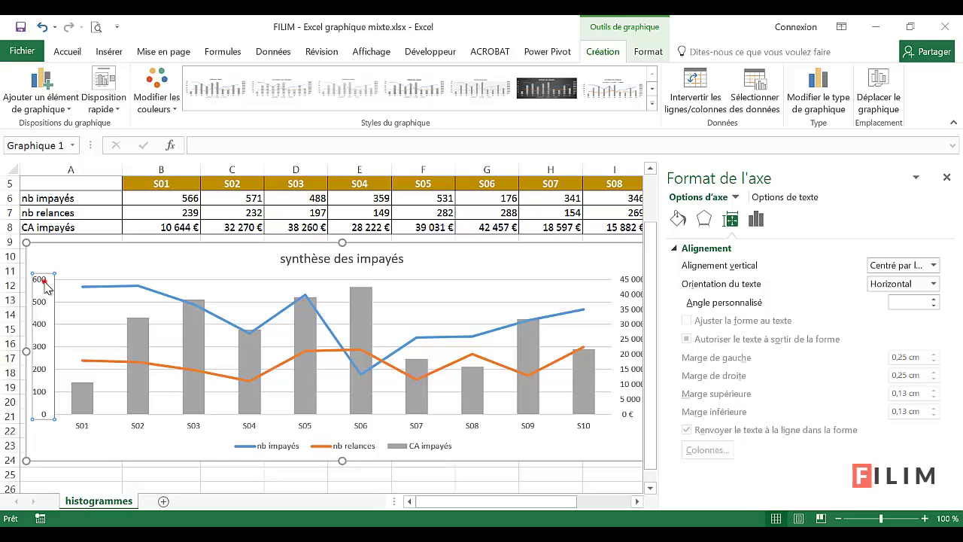
left_click(44, 283)
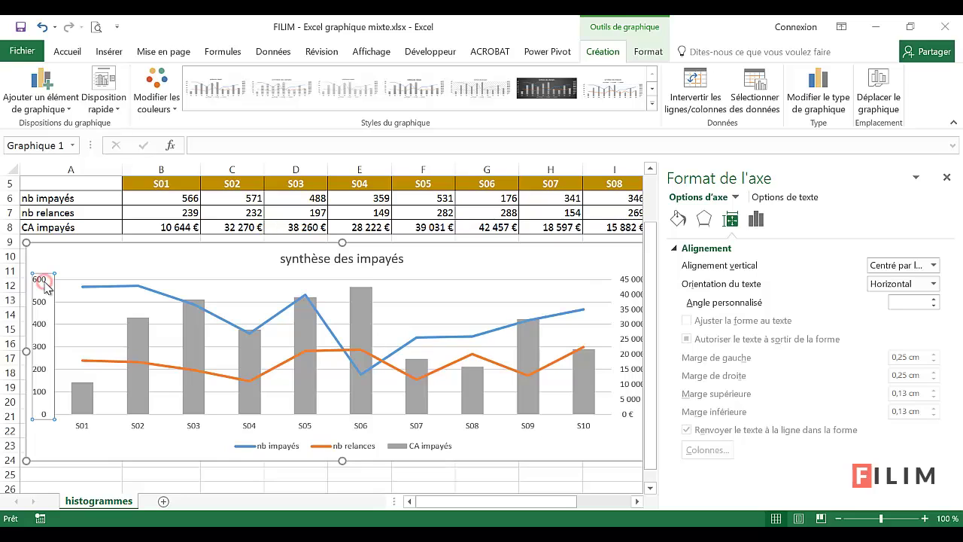
left_click(756, 219)
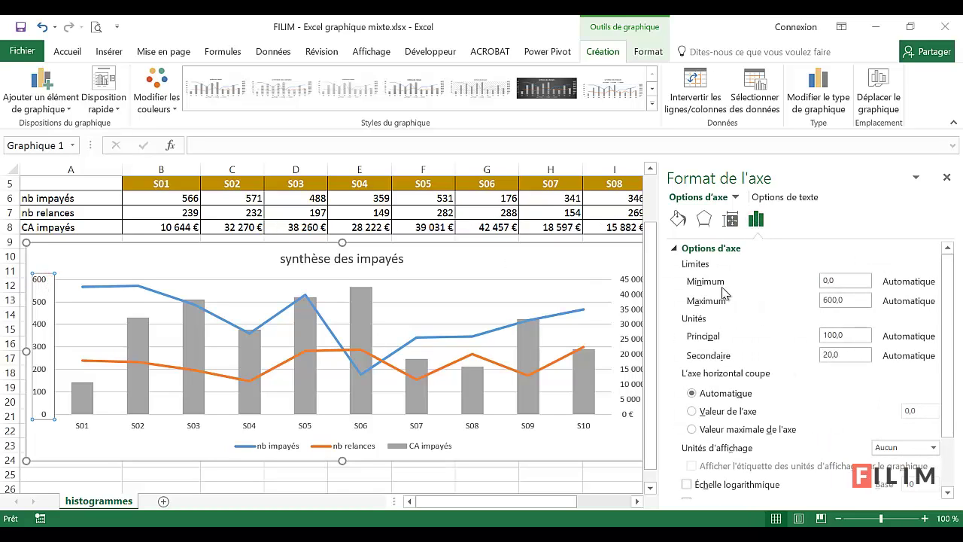
left_click(828, 300)
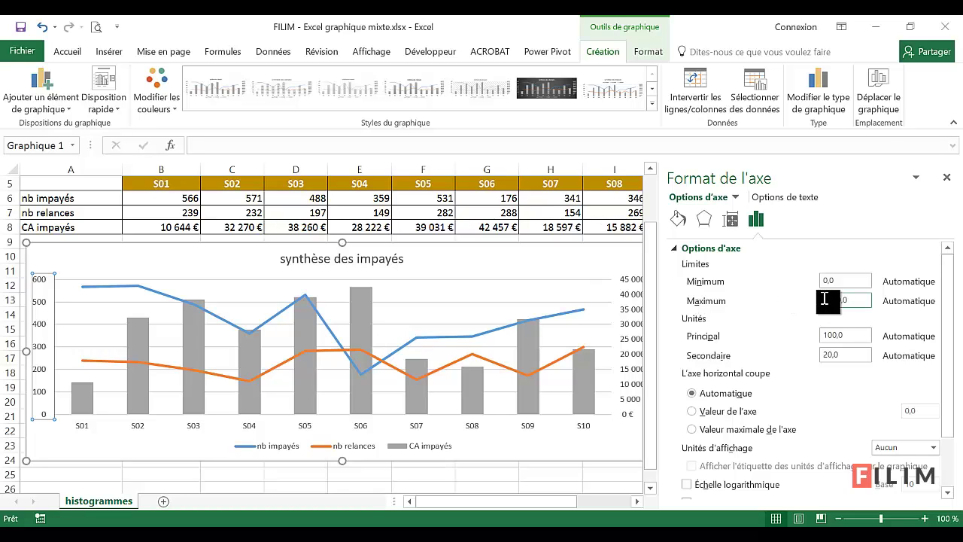
key("Return")
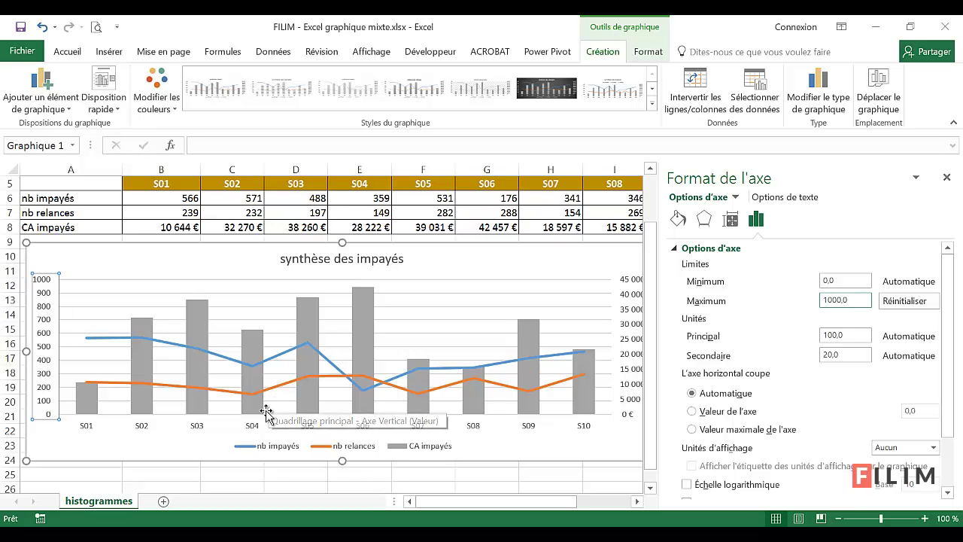
Try a dark orange border on the CA impayés columns, and set their border to none (Aucun trait).
left_click(310, 315)
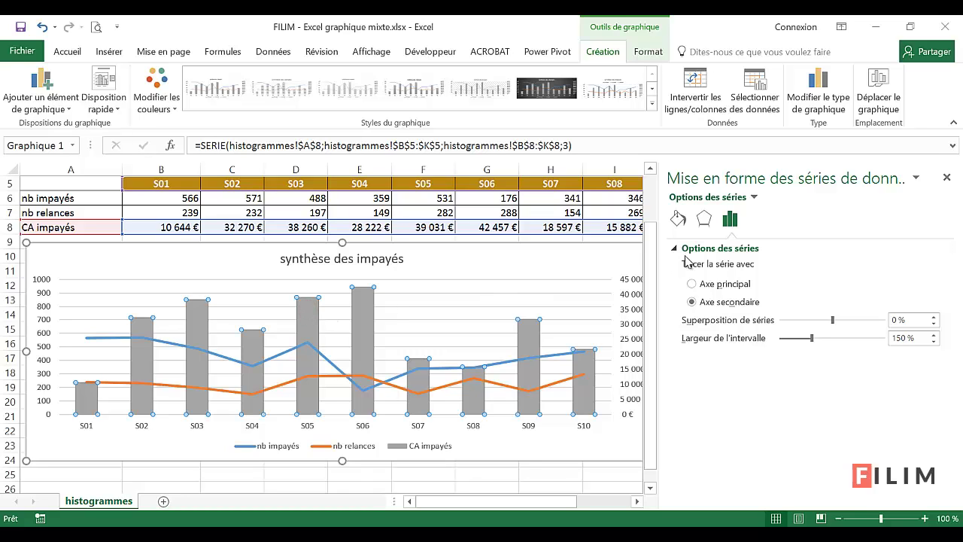
left_click(681, 220)
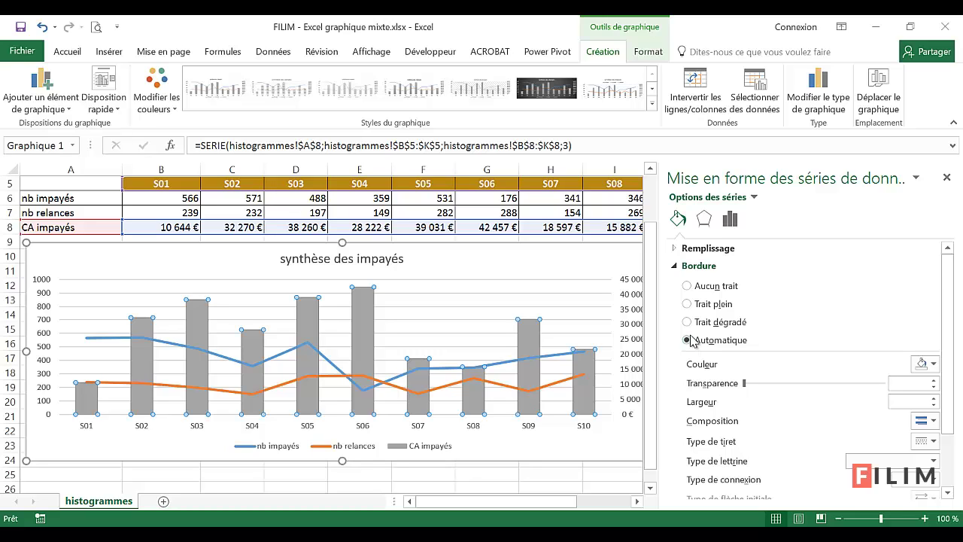
left_click(933, 364)
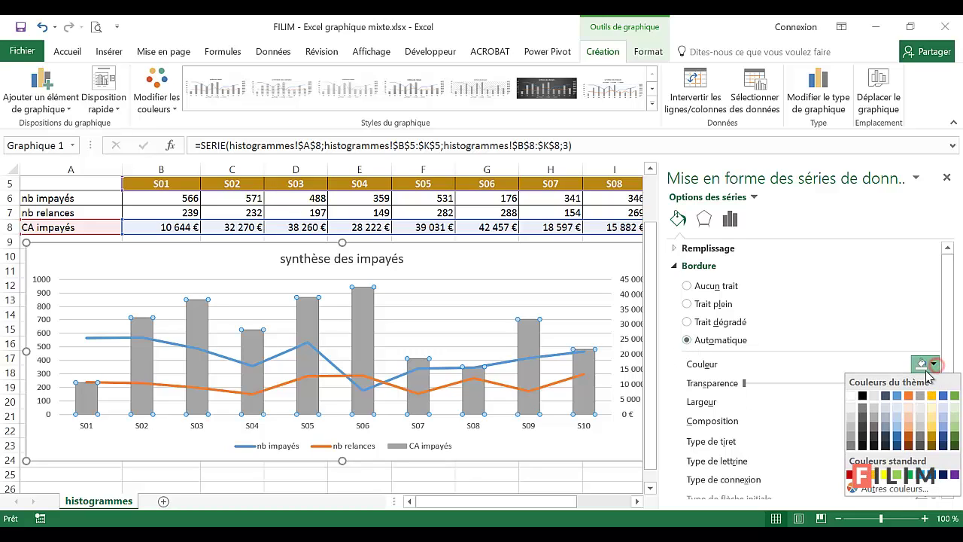
left_click(910, 440)
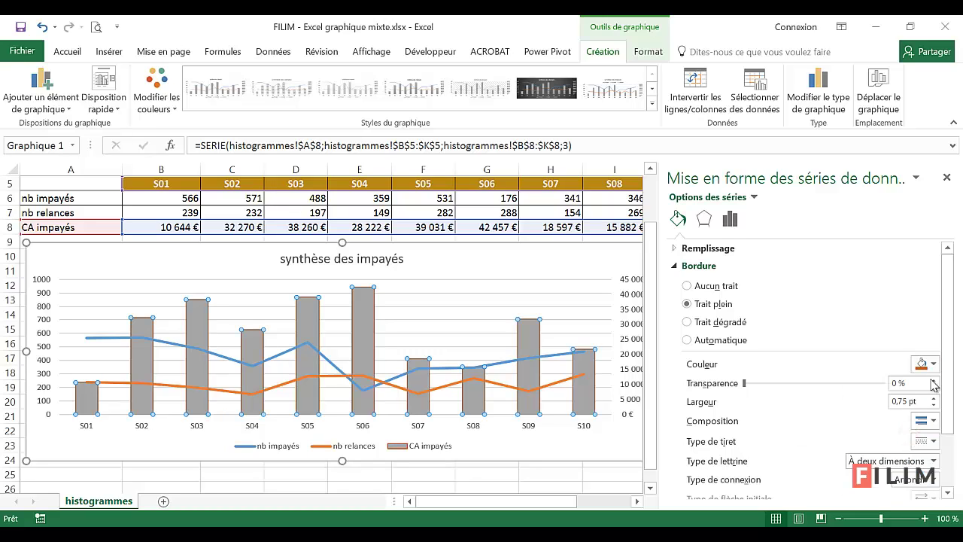
left_click(688, 286)
left_click(675, 267)
Give the CA impayés columns a solid fill (Remplissage uni) in dark orange.
left_click(677, 249)
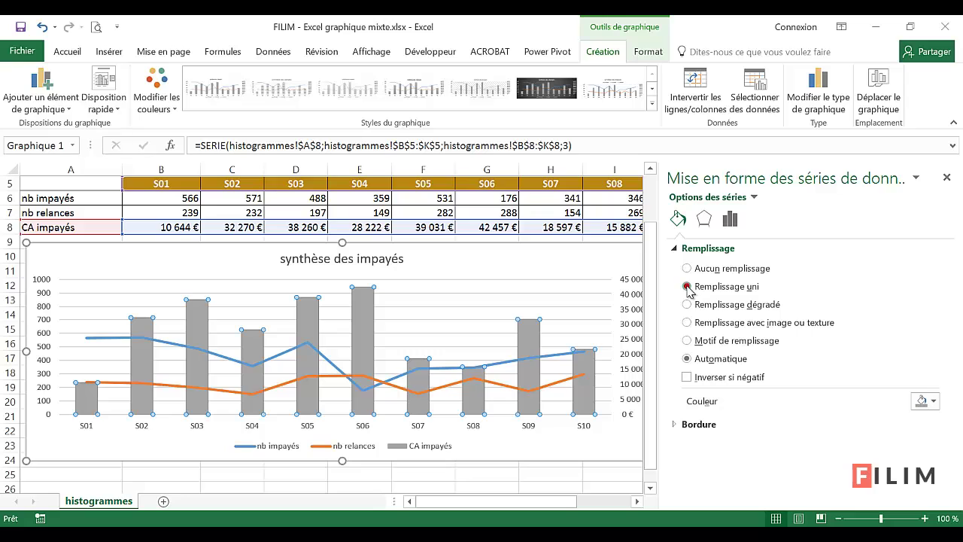
left_click(688, 286)
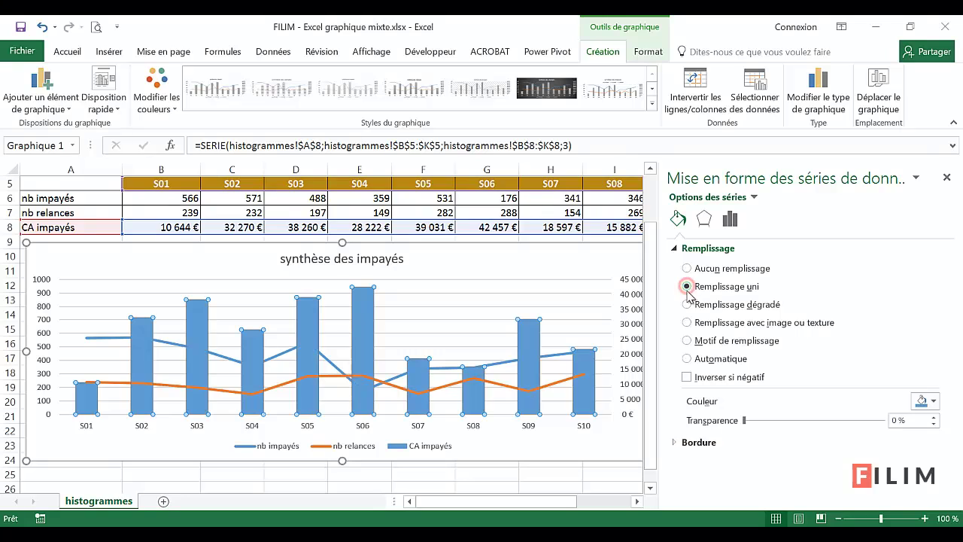
left_click(925, 402)
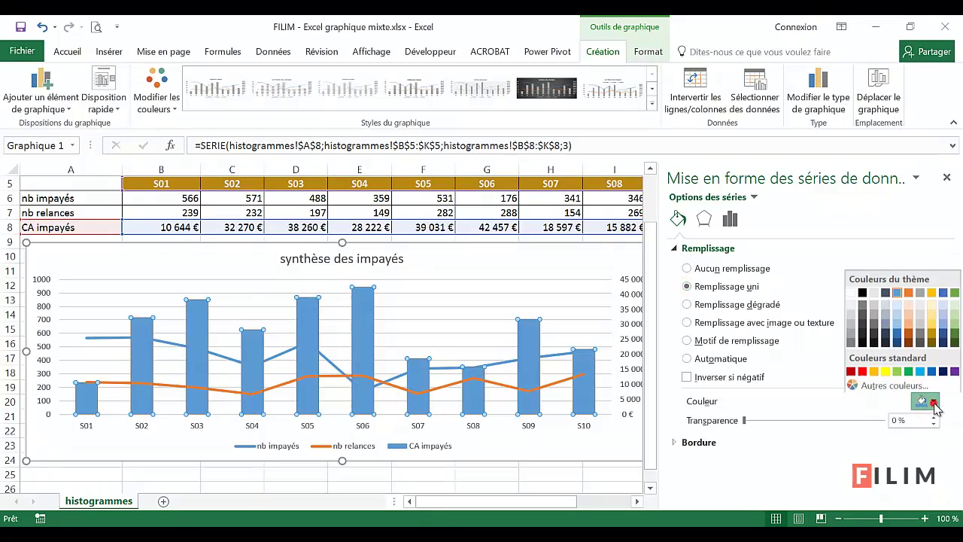
left_click(908, 335)
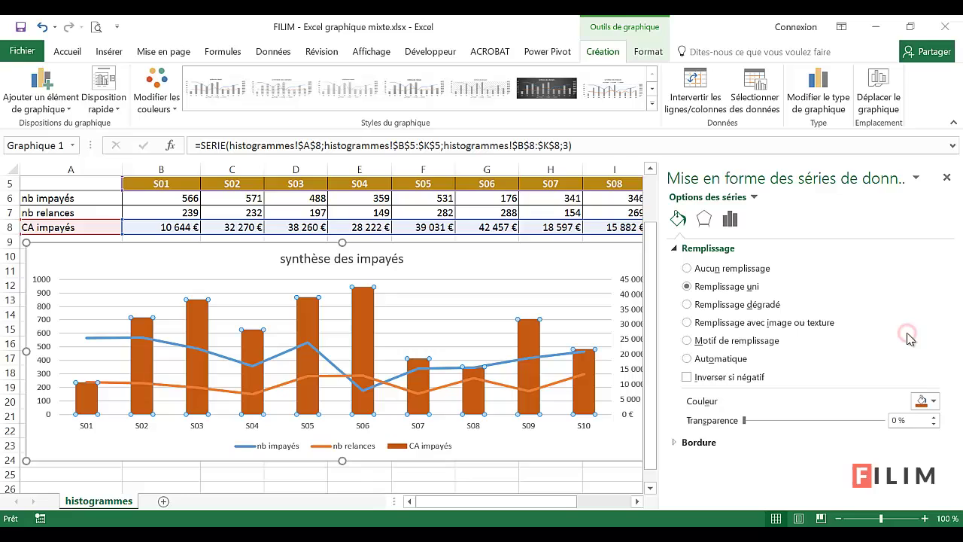
Change the nb relances line colour to dark grey.
left_click(404, 390)
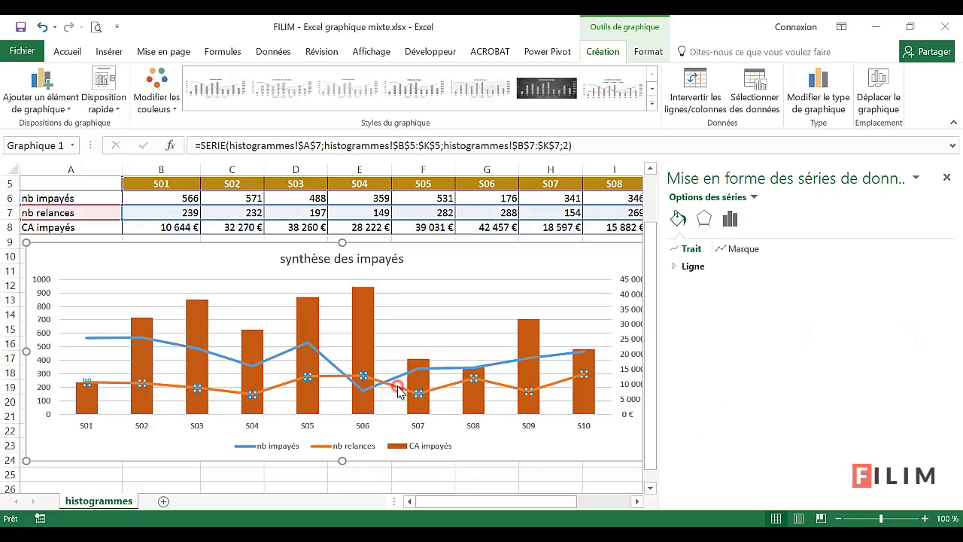
left_click(675, 268)
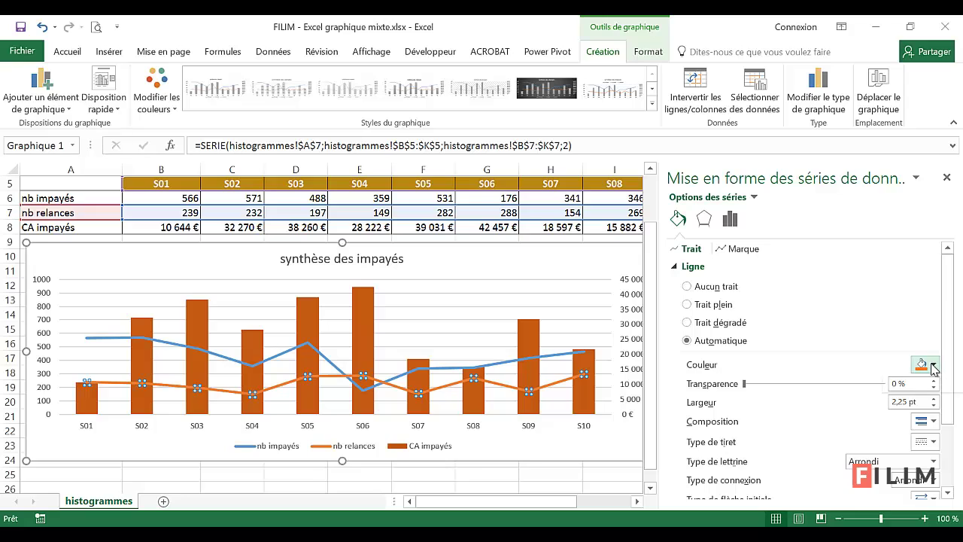
left_click(933, 365)
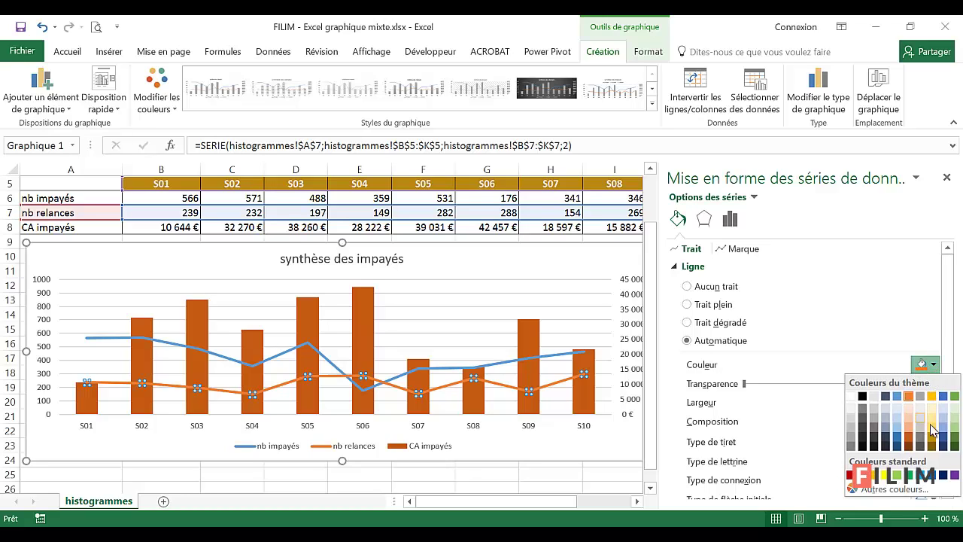
left_click(863, 421)
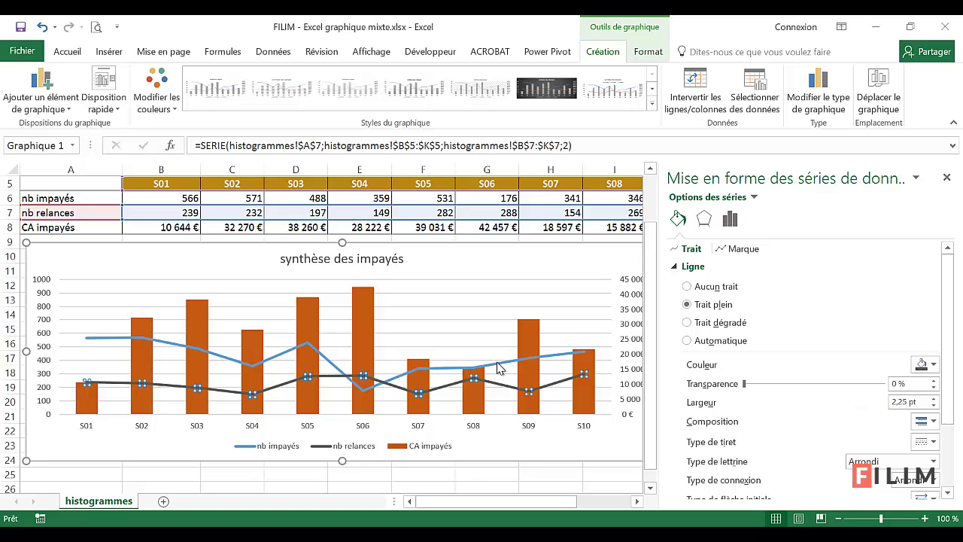
Change the nb impayés line colour to standard red (Rouge).
mouse_move(499, 367)
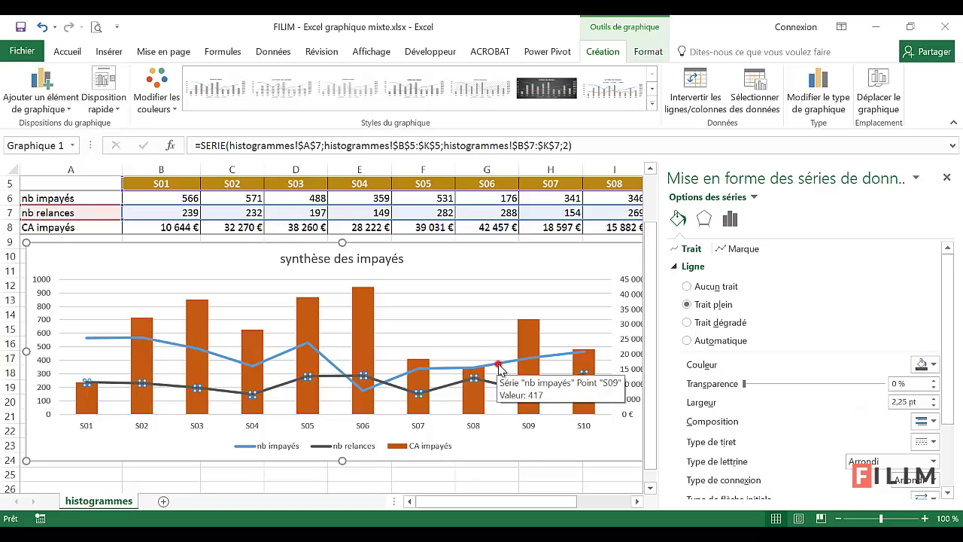
left_click(499, 367)
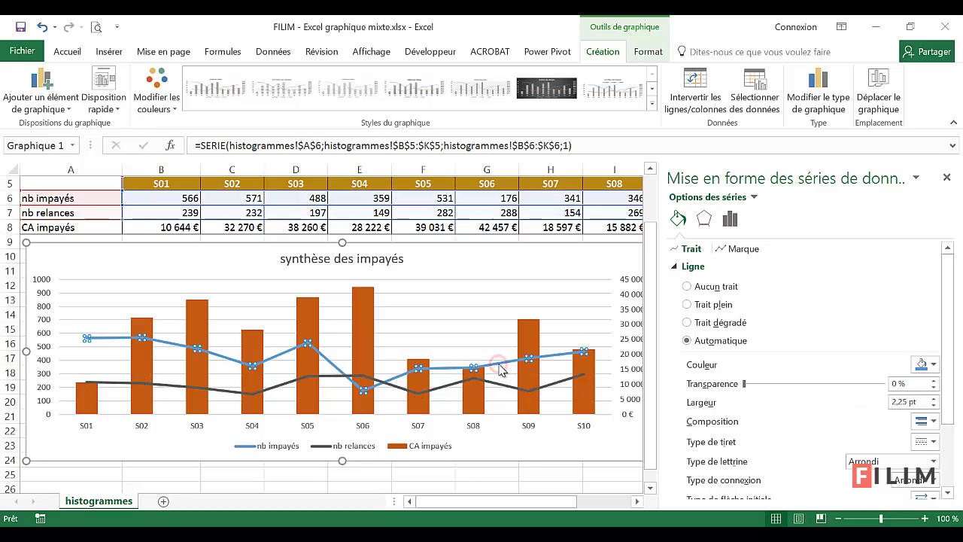
left_click(933, 366)
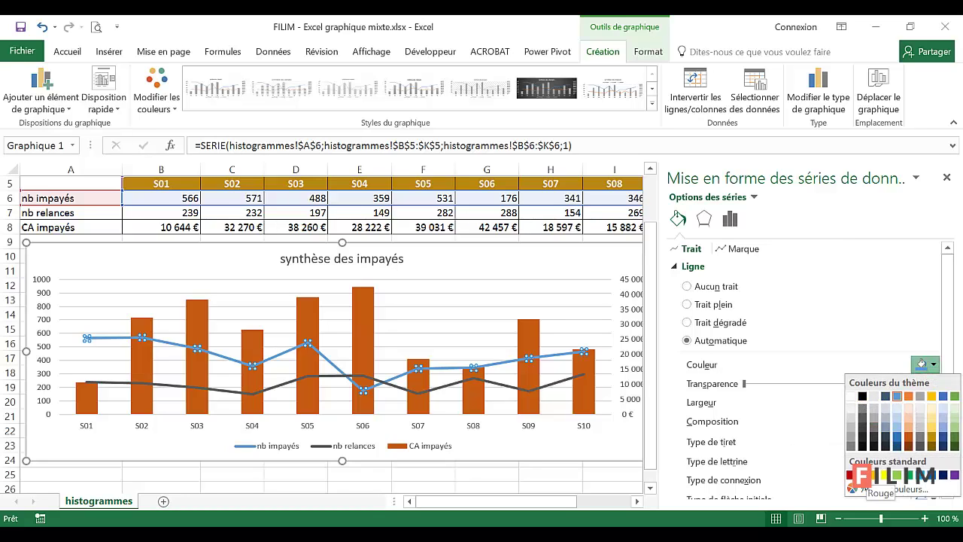
left_click(862, 474)
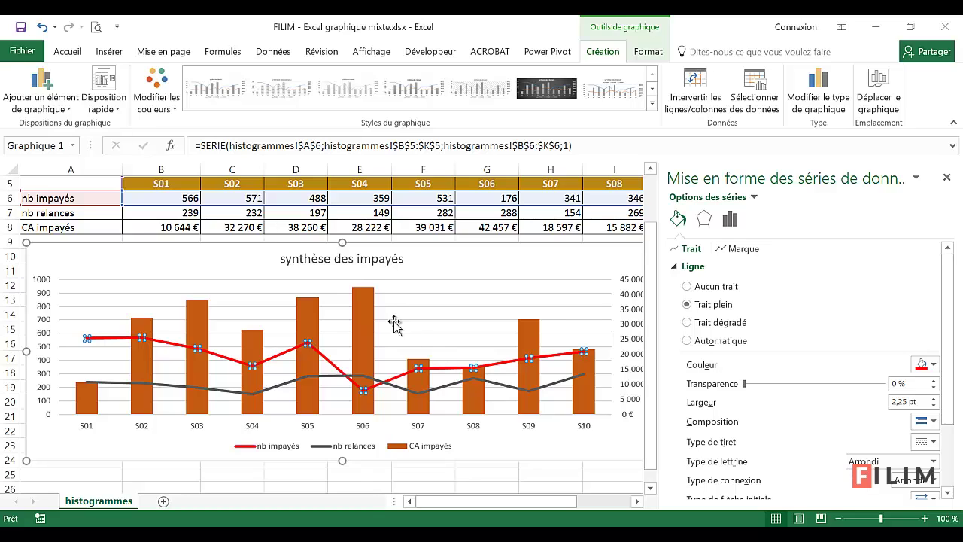
Lighten the fill of the CA impayés columns to a pale orange and deselect the chart.
left_click(362, 301)
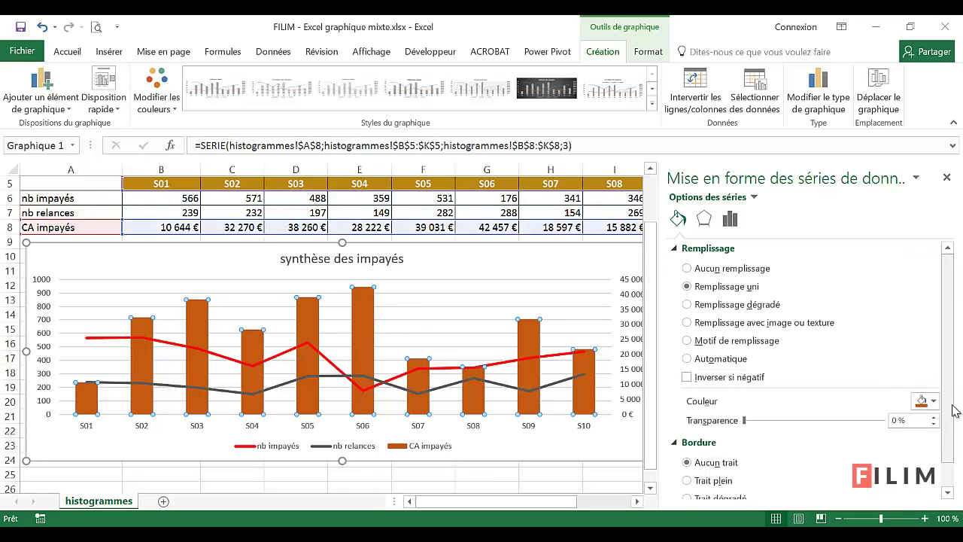
left_click(935, 405)
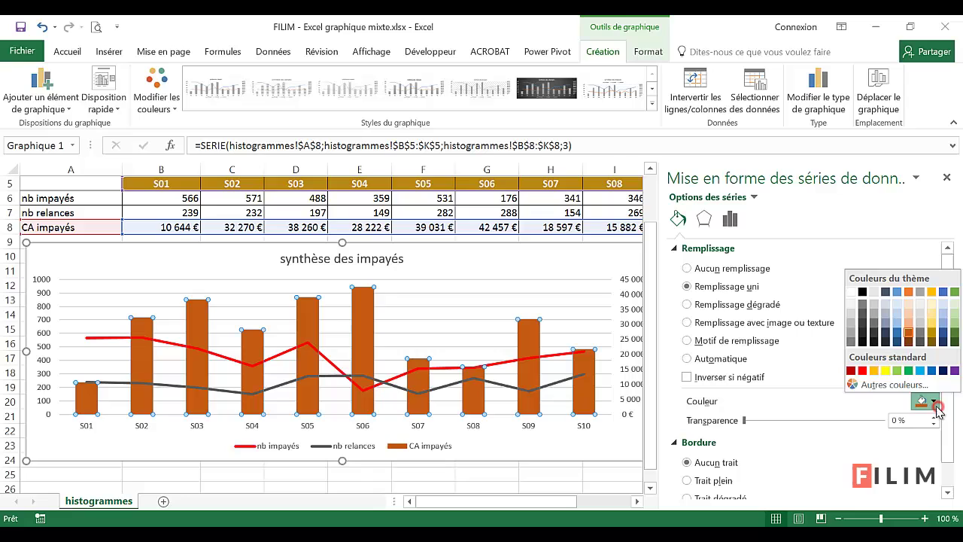
left_click(909, 323)
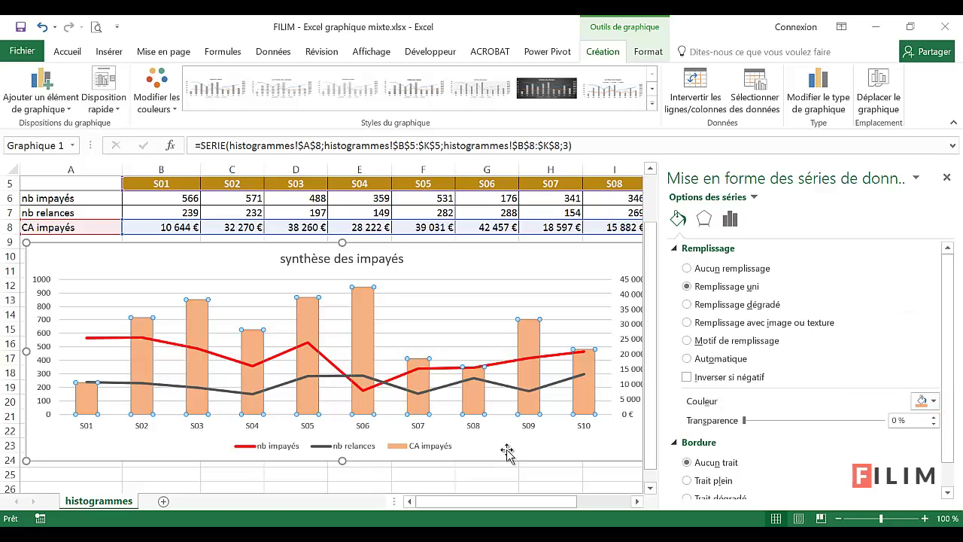
left_click(481, 475)
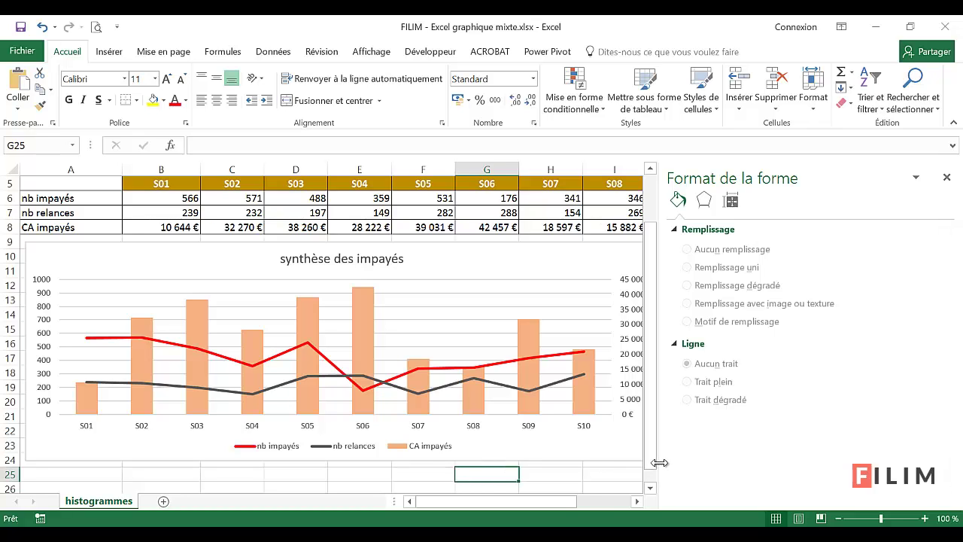
Narrow the formatting pane and set the secondary vertical axis's major unit (Principal) to 10000.
left_click_drag(660, 462, 693, 459)
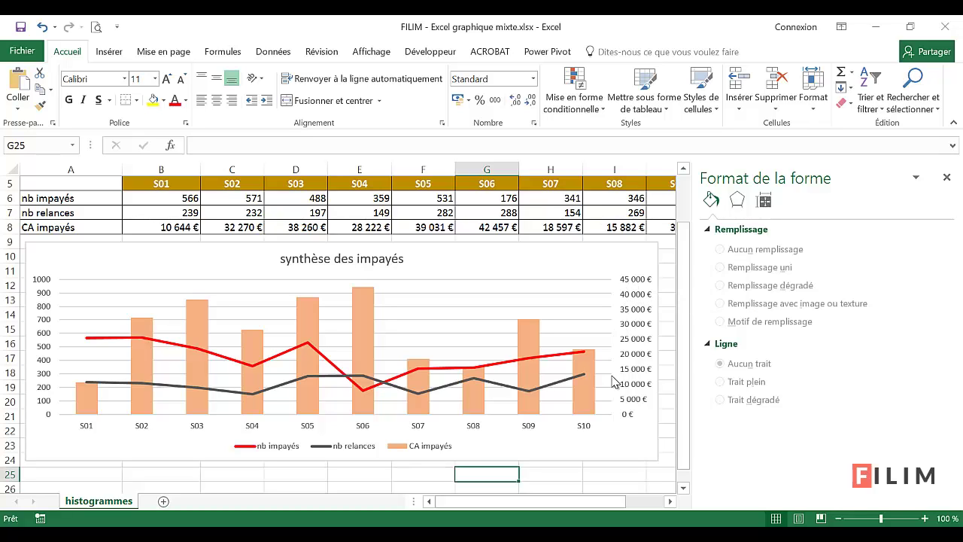
left_click(633, 362)
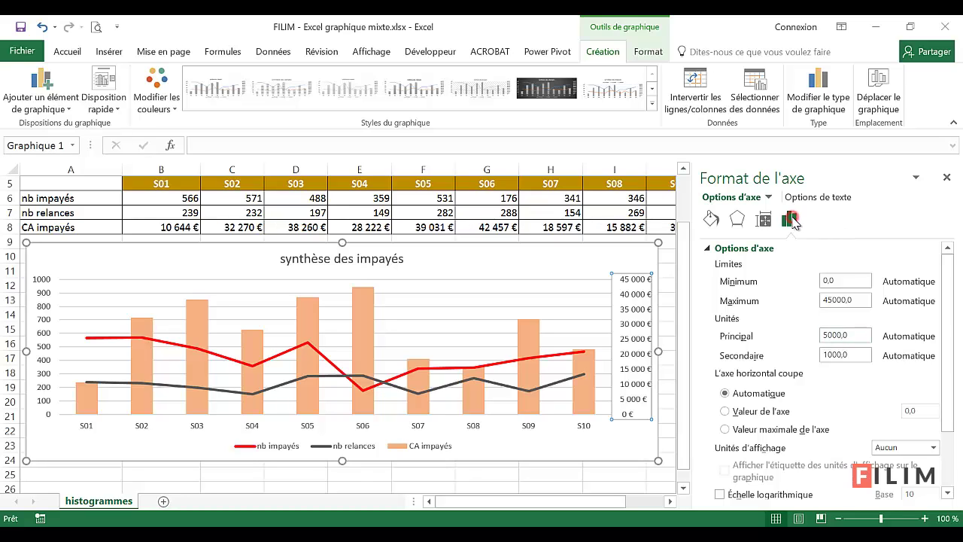
left_click(829, 337)
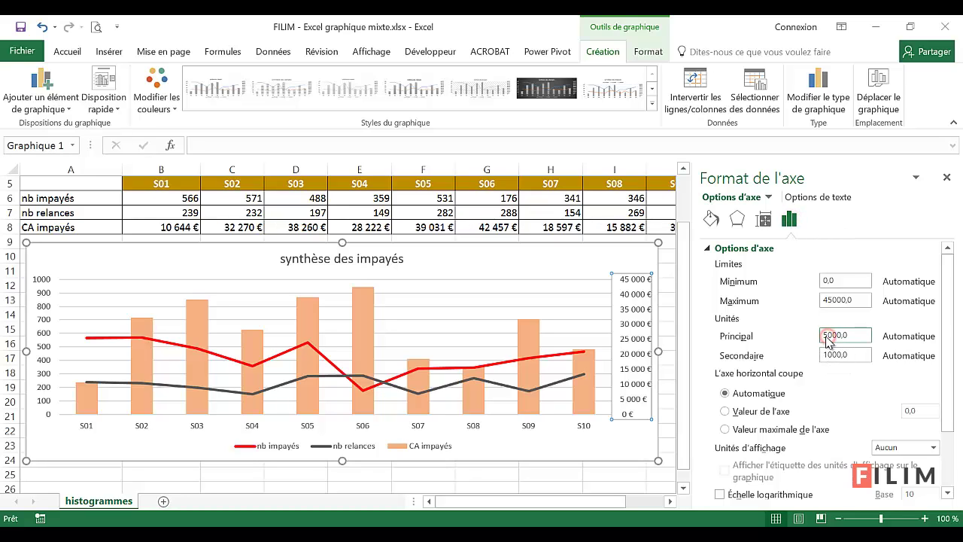
type("0")
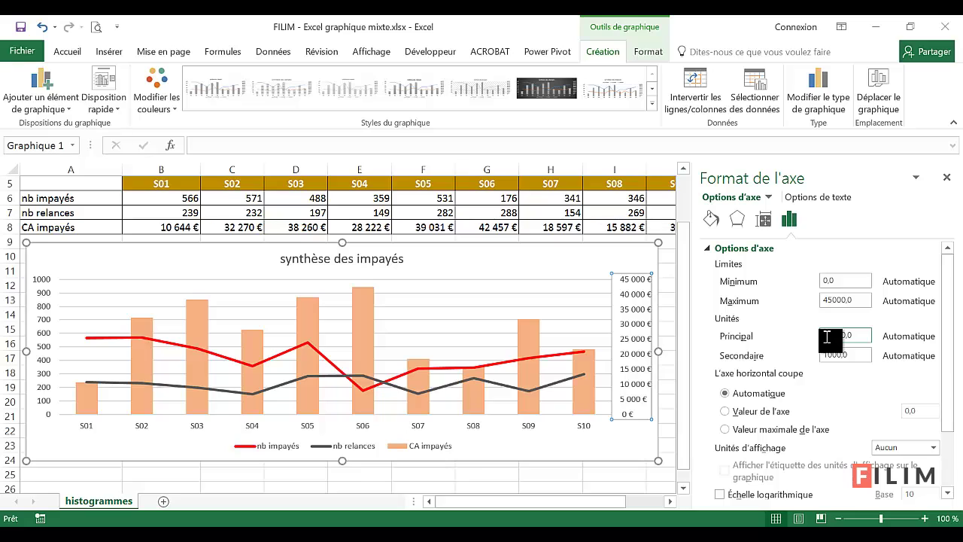
key("Return")
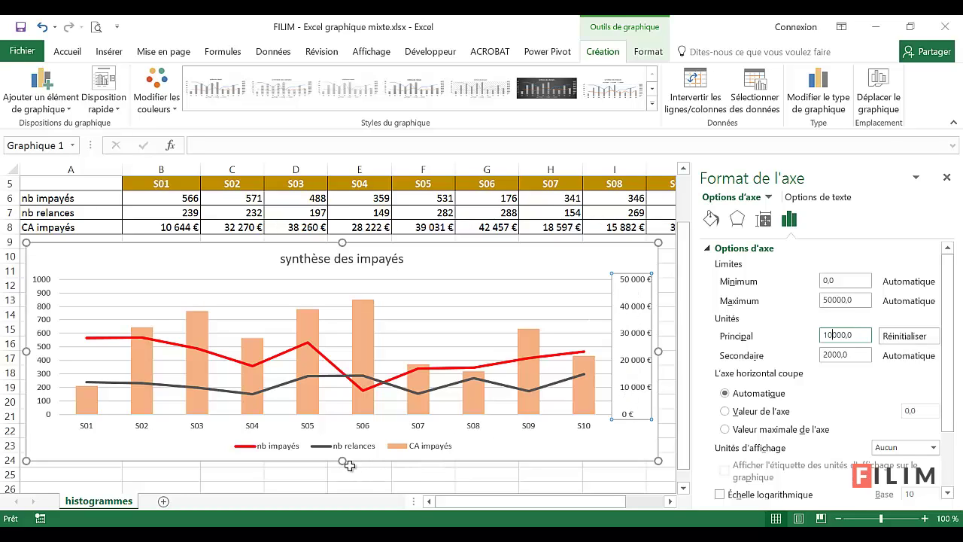
Extend the chart's lower edge down to about row 26 and position the legend on the right (À droite).
left_click_drag(350, 465, 344, 486)
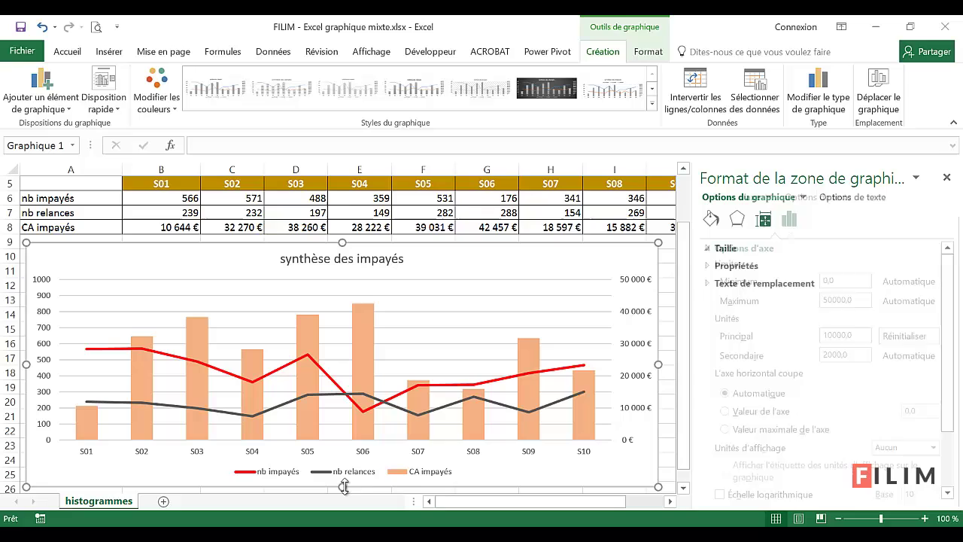
left_click(420, 474)
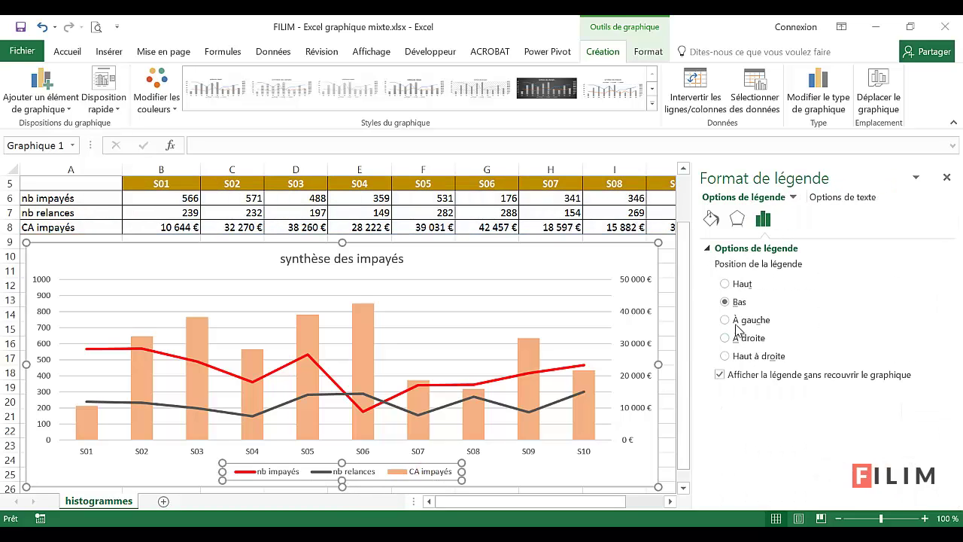
left_click(725, 338)
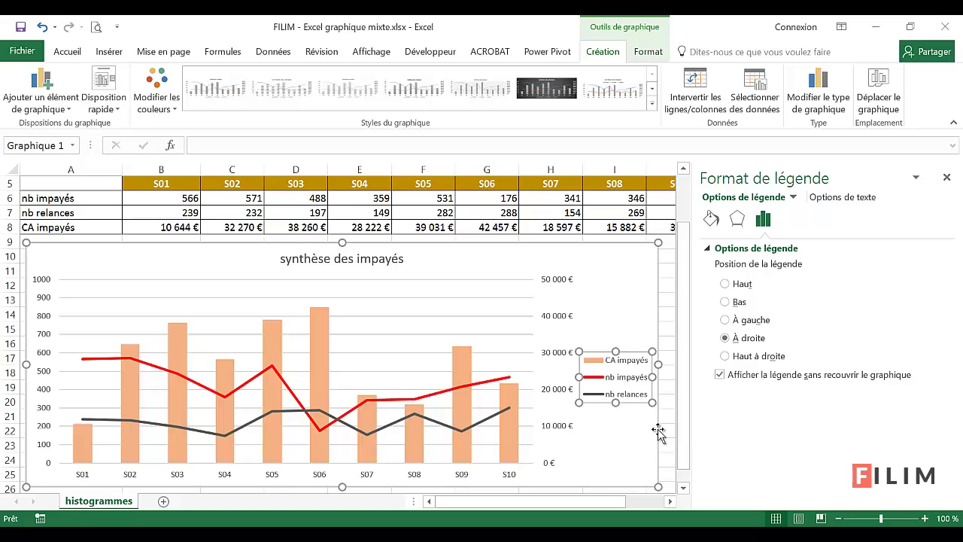
Fill only the S06 column of the CA impayés series with a dark orange theme colour and deselect the chart.
mouse_move(320, 319)
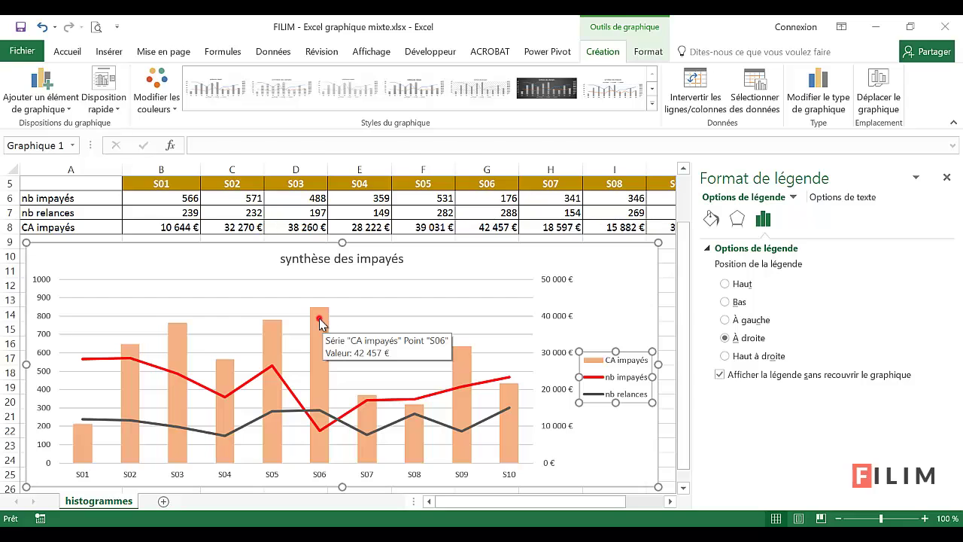
left_click(320, 324)
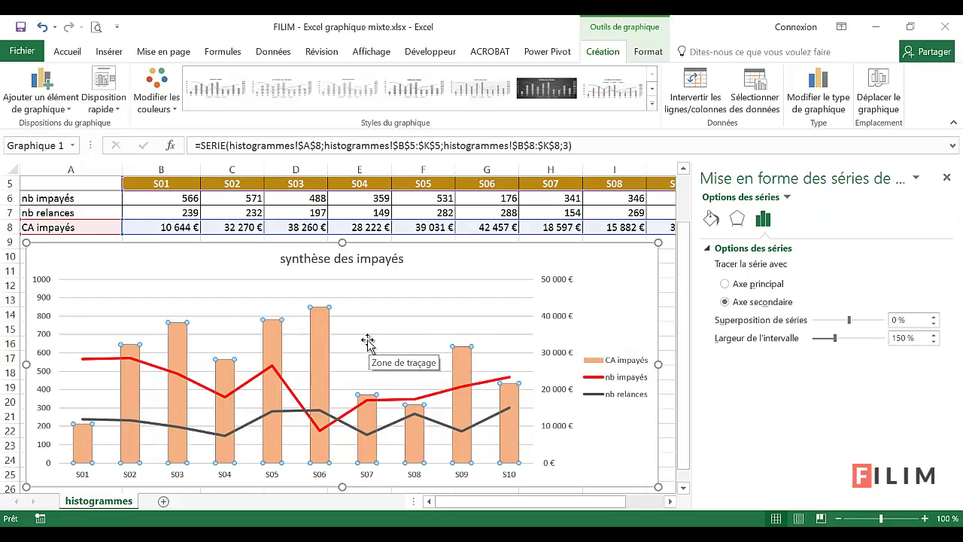
right_click(324, 317)
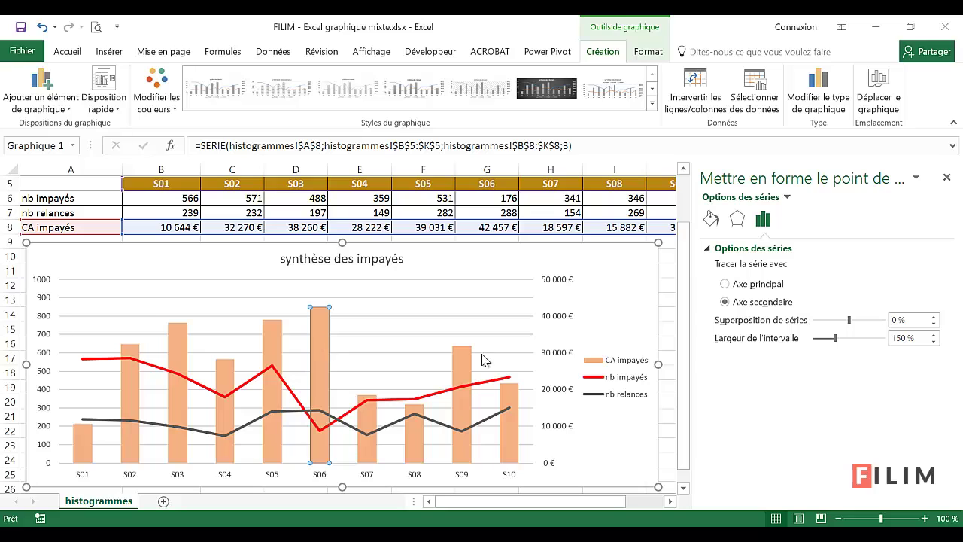
left_click(711, 219)
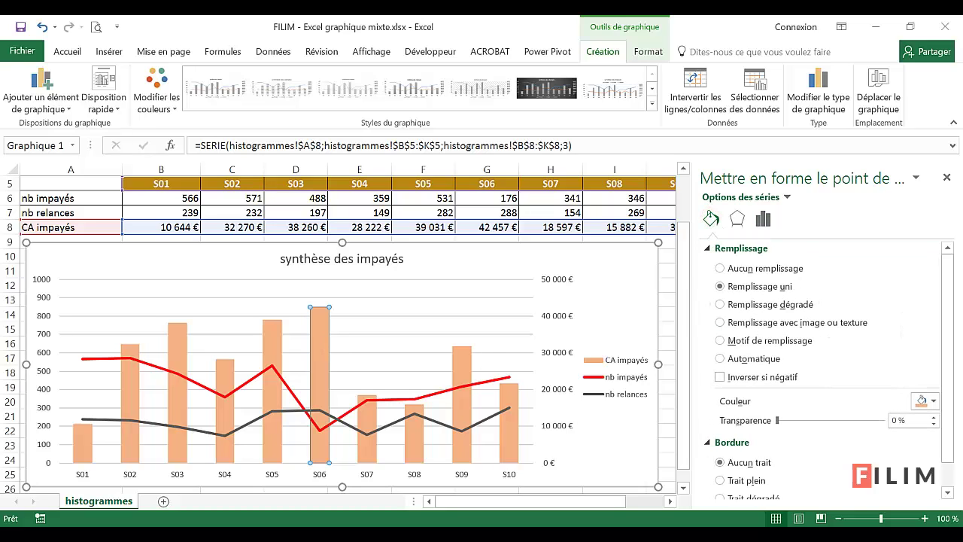
left_click(932, 402)
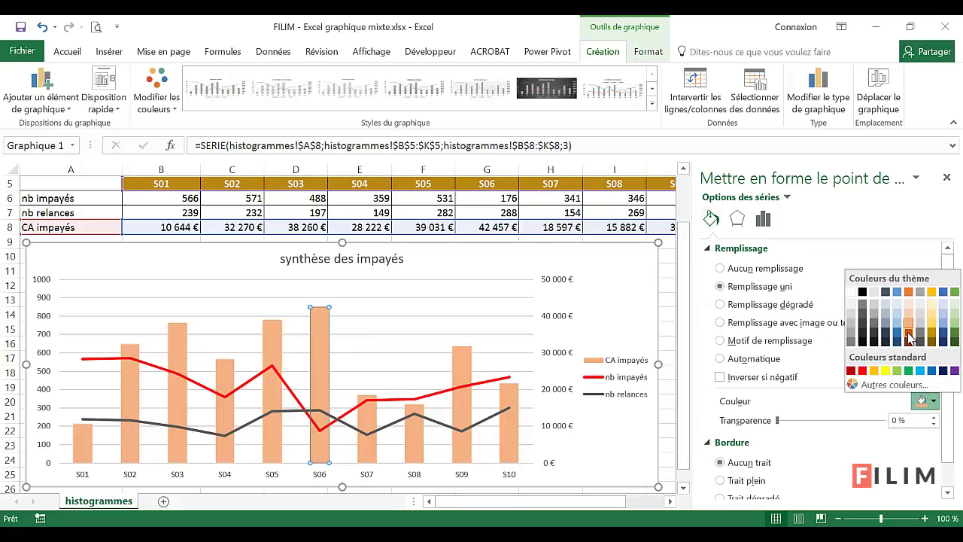
left_click(908, 333)
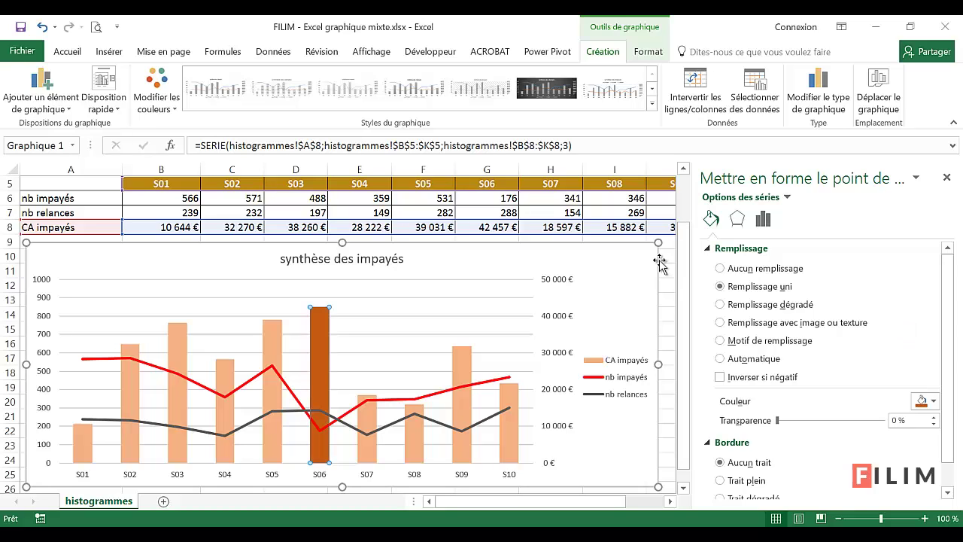
left_click(668, 263)
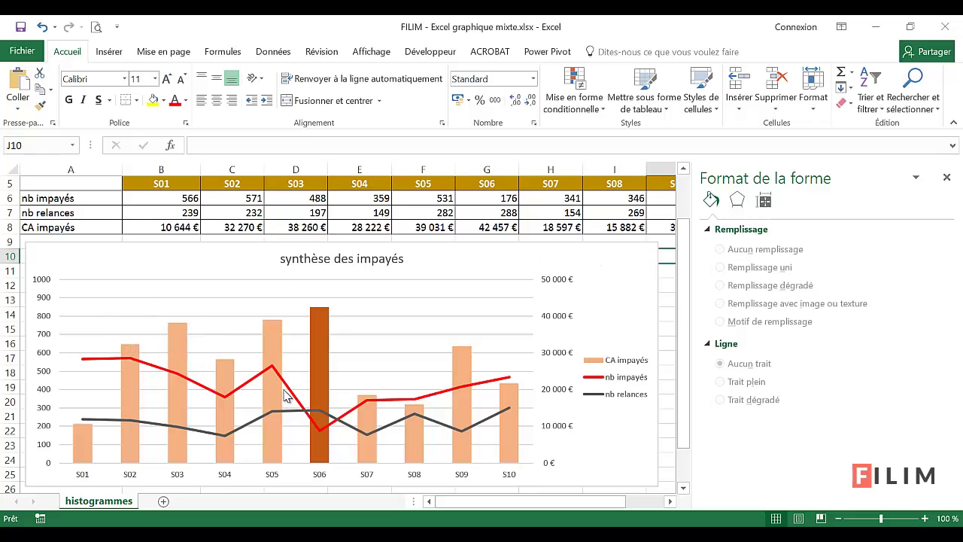
Examine the chart type and secondary axis options for the CA impayés series in the combined chart settings, and cancel out of them.
mouse_move(271, 388)
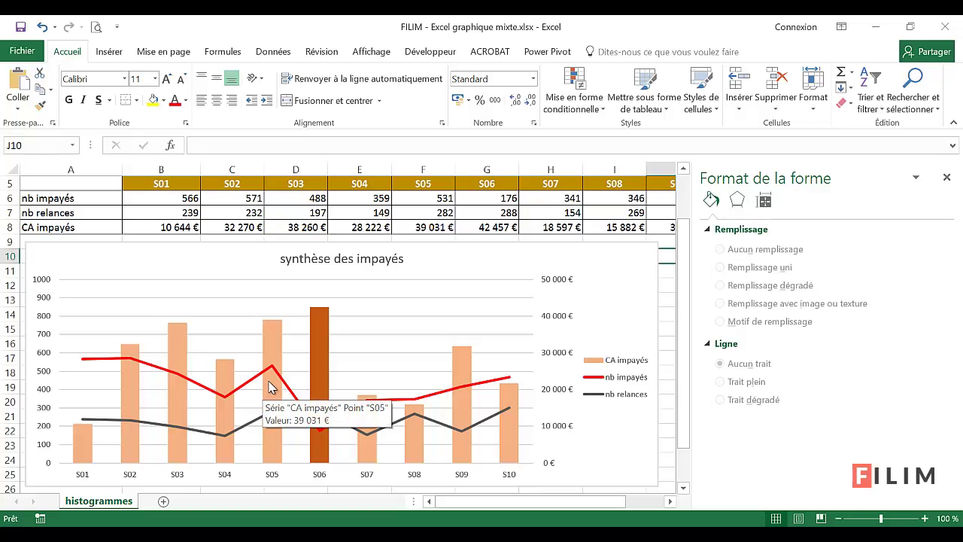
right_click(273, 339)
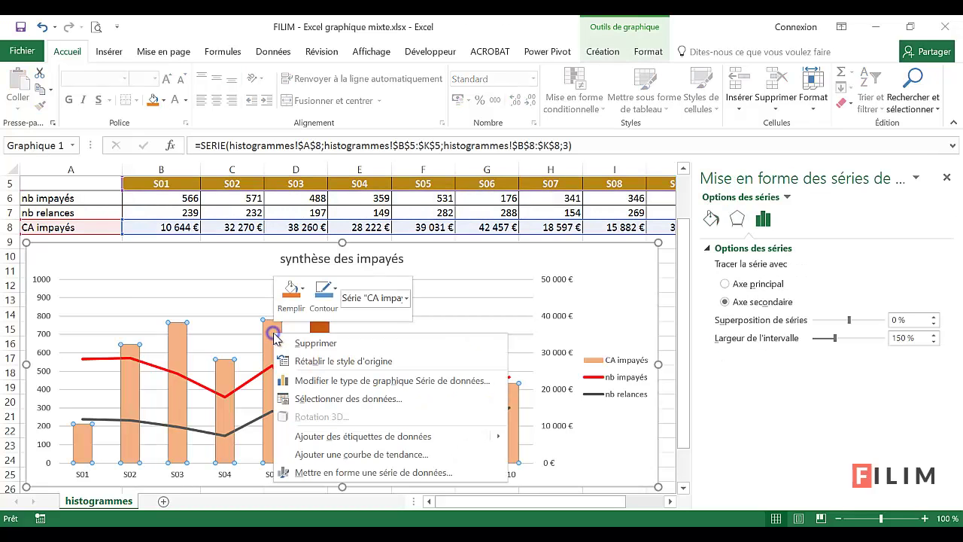
left_click(301, 380)
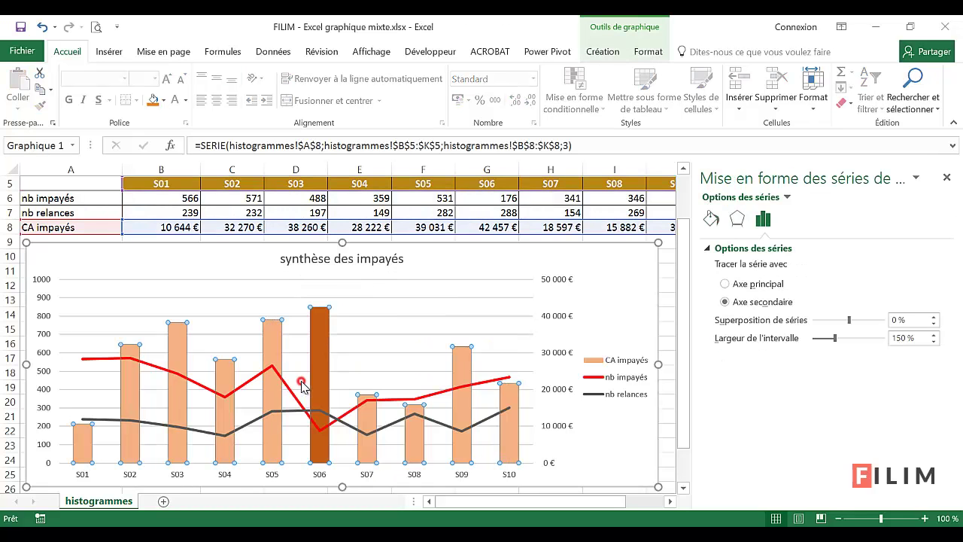
left_click_drag(375, 30, 554, 39)
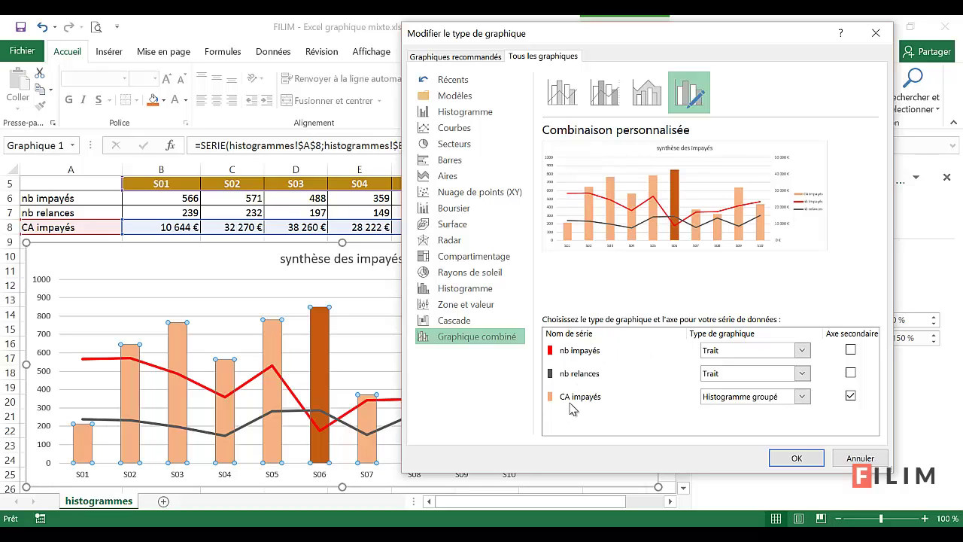
left_click(803, 397)
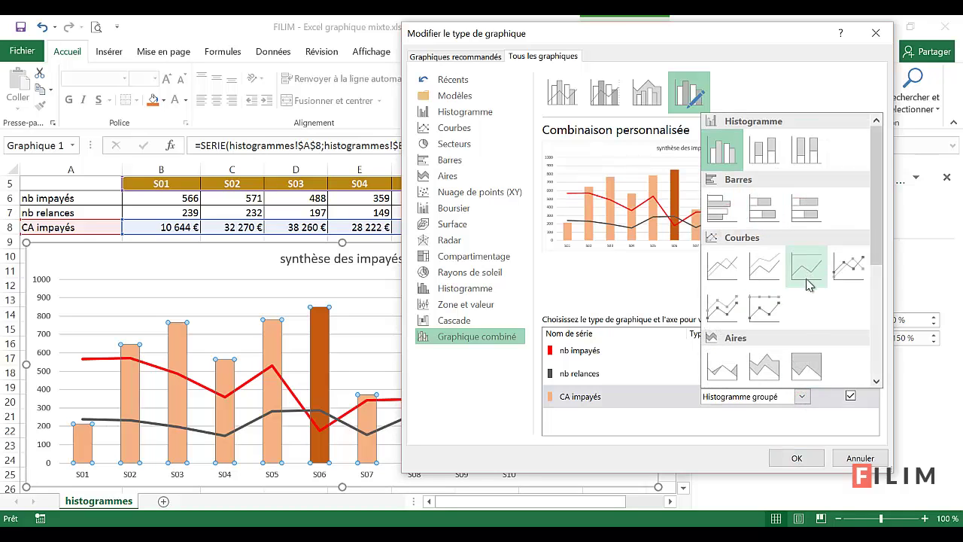
scroll(807, 288, "down", 3)
scroll(804, 290, "up", 3)
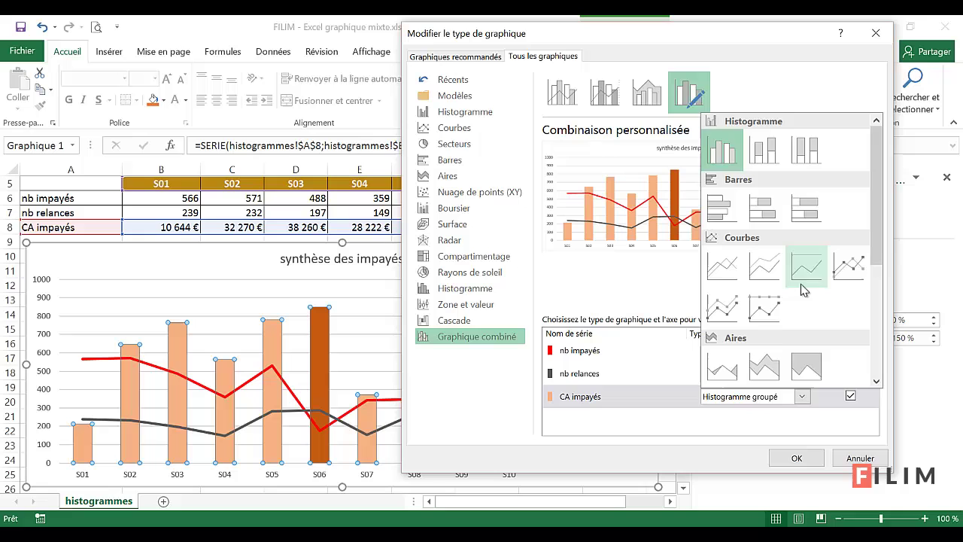
left_click(729, 438)
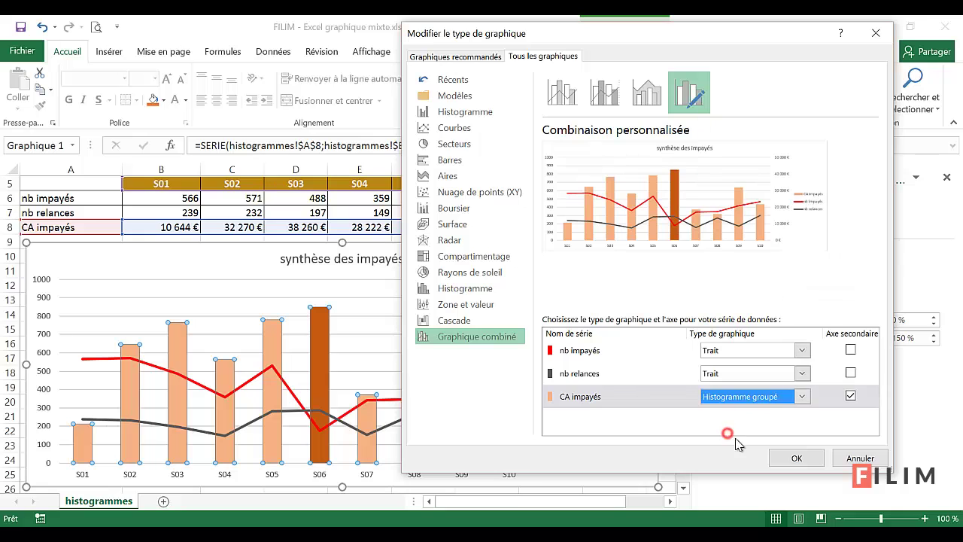
left_click(852, 394)
left_click(853, 457)
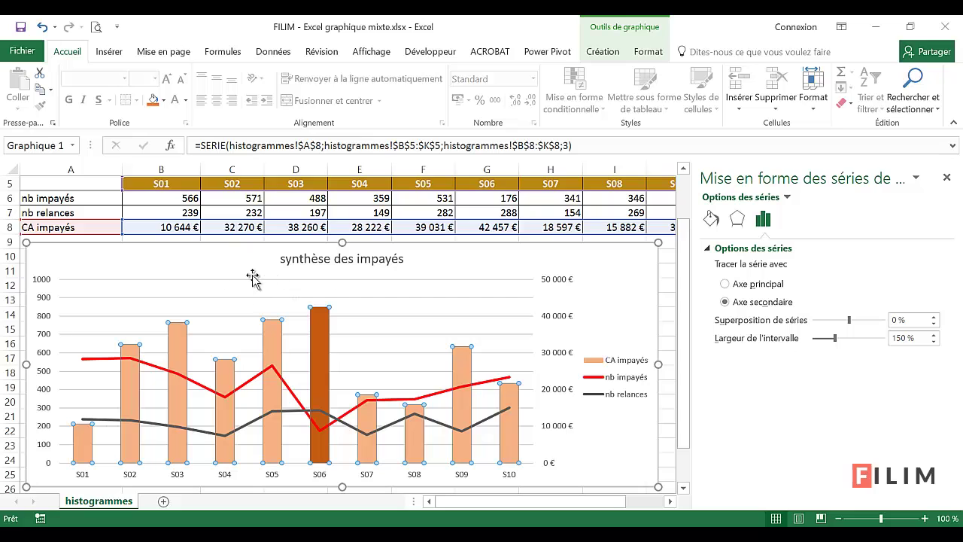
Deselect the chart and zoom the sheet out to 70 % to view the whole table and chart together.
left_click(161, 198)
left_click(151, 228)
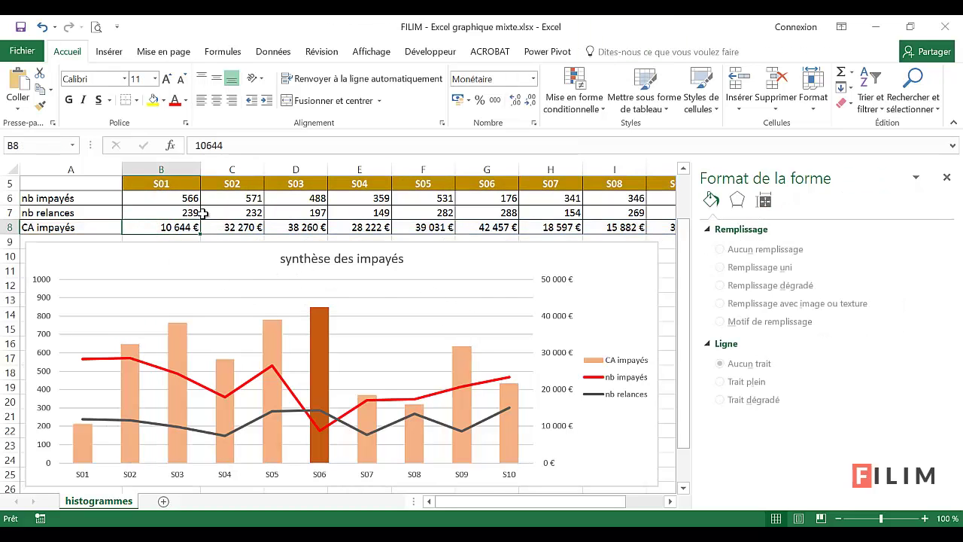
scroll(475, 397, "down", 2, "ctrl")
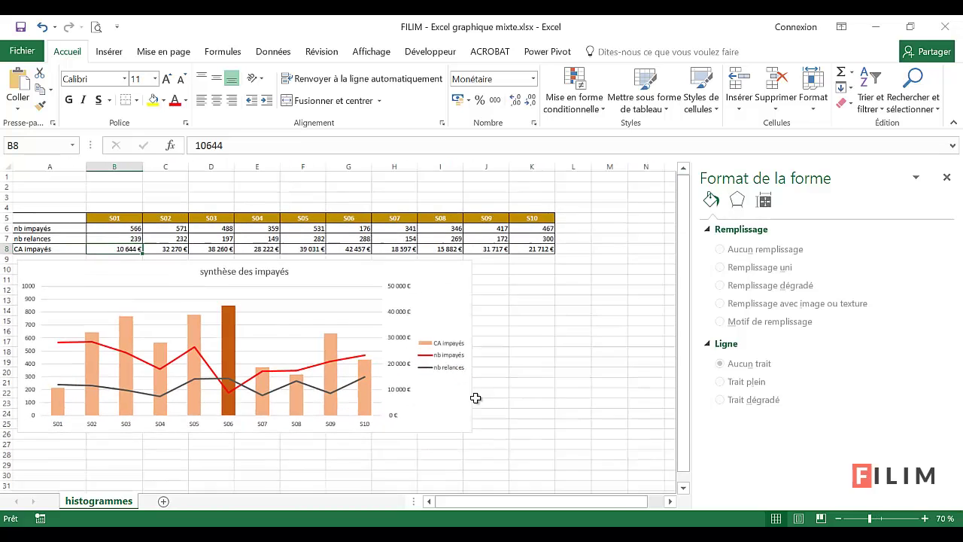
left_click(557, 342)
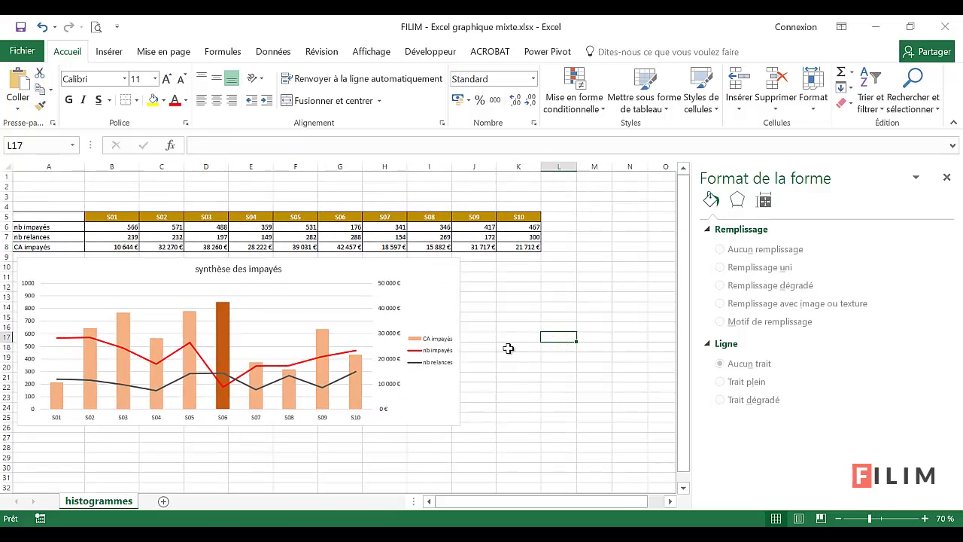